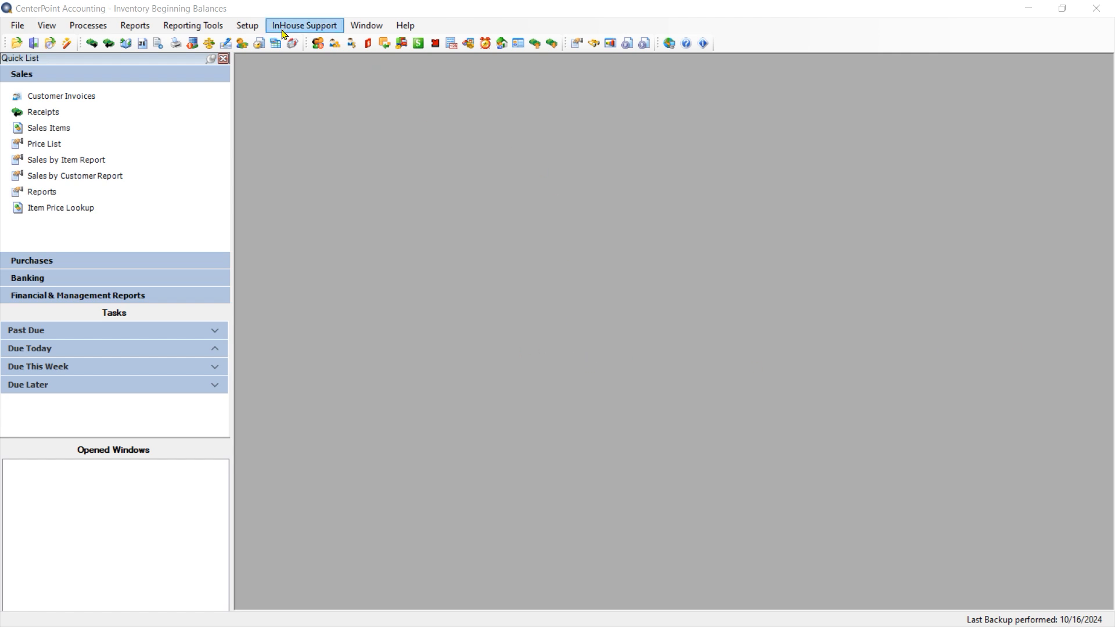
# Examine the inventory valuation method options in the additional details of the Alpine Sports company record, then close it.
pyautogui.click(256, 28)
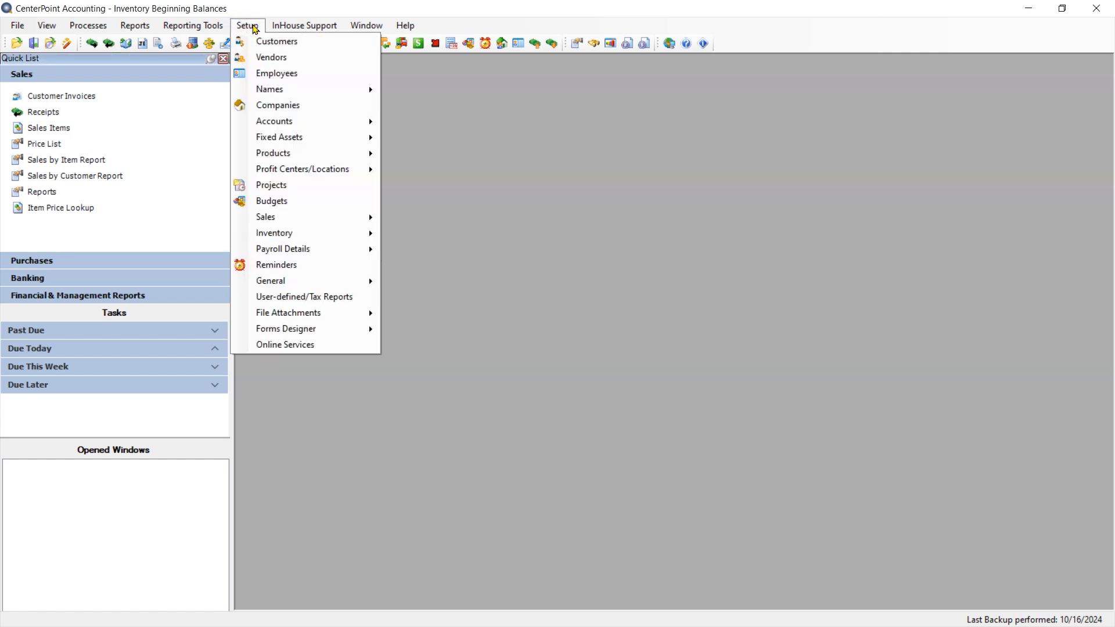
pyautogui.click(294, 108)
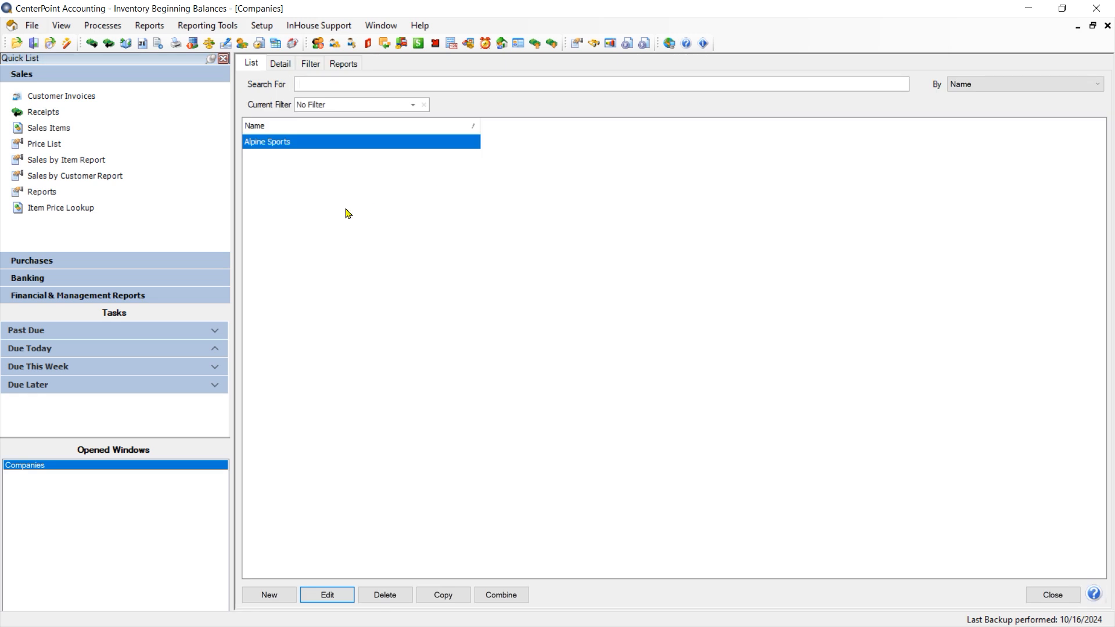
pyautogui.click(327, 595)
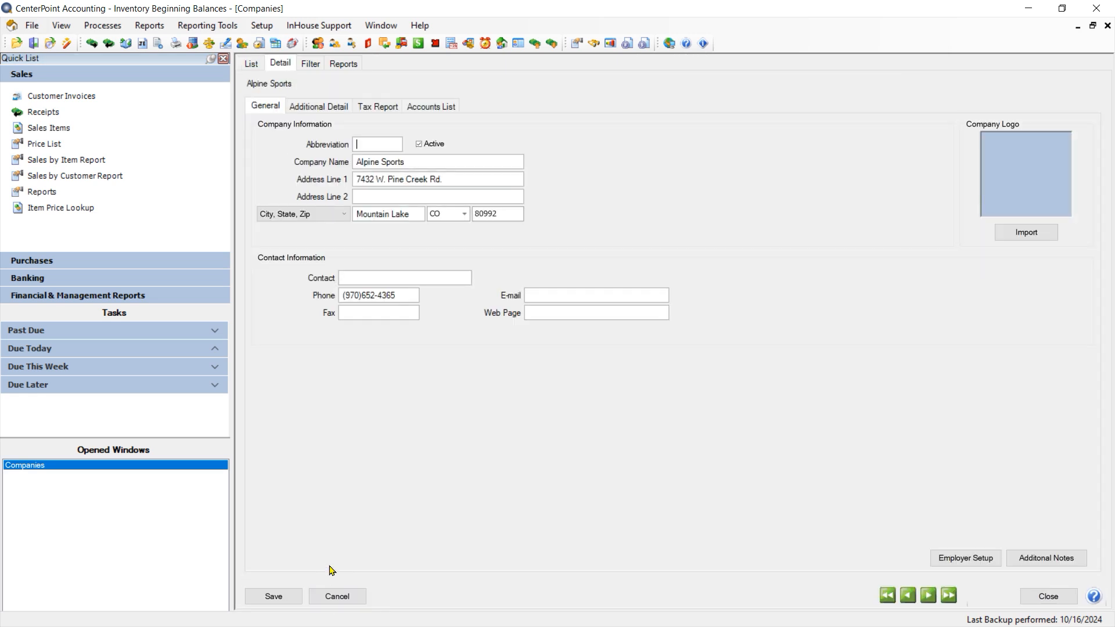
pyautogui.click(305, 106)
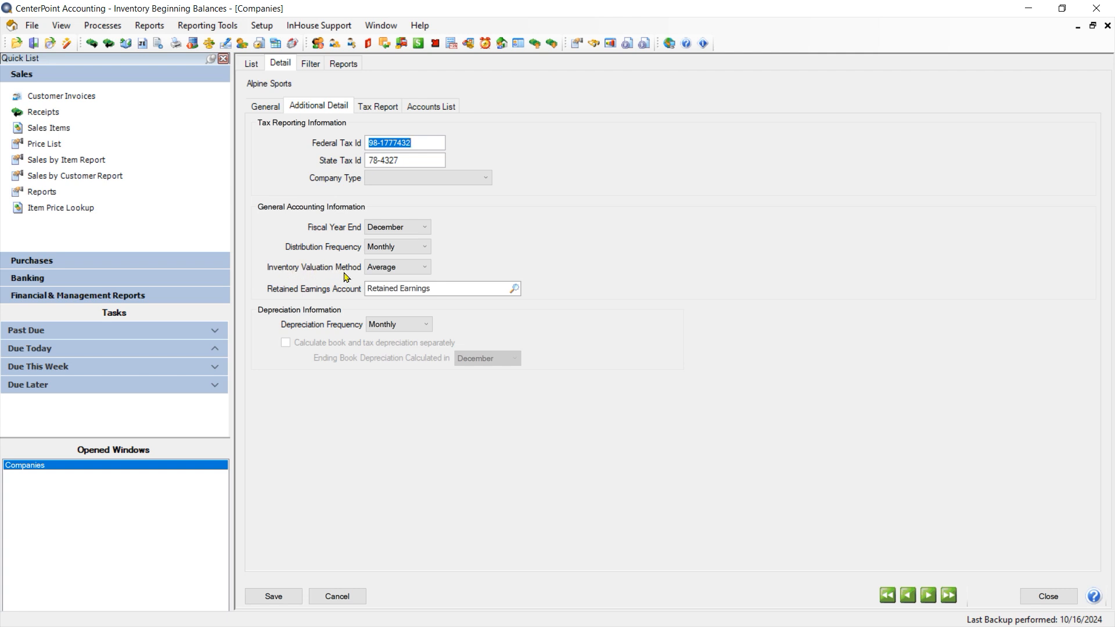
pyautogui.click(390, 271)
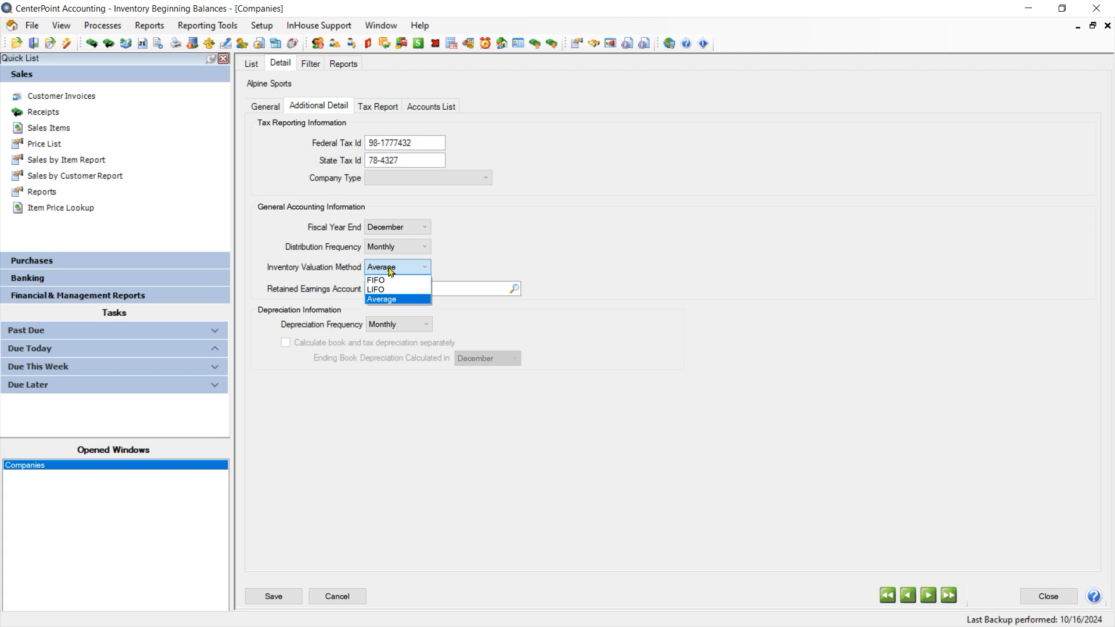
pyautogui.click(740, 359)
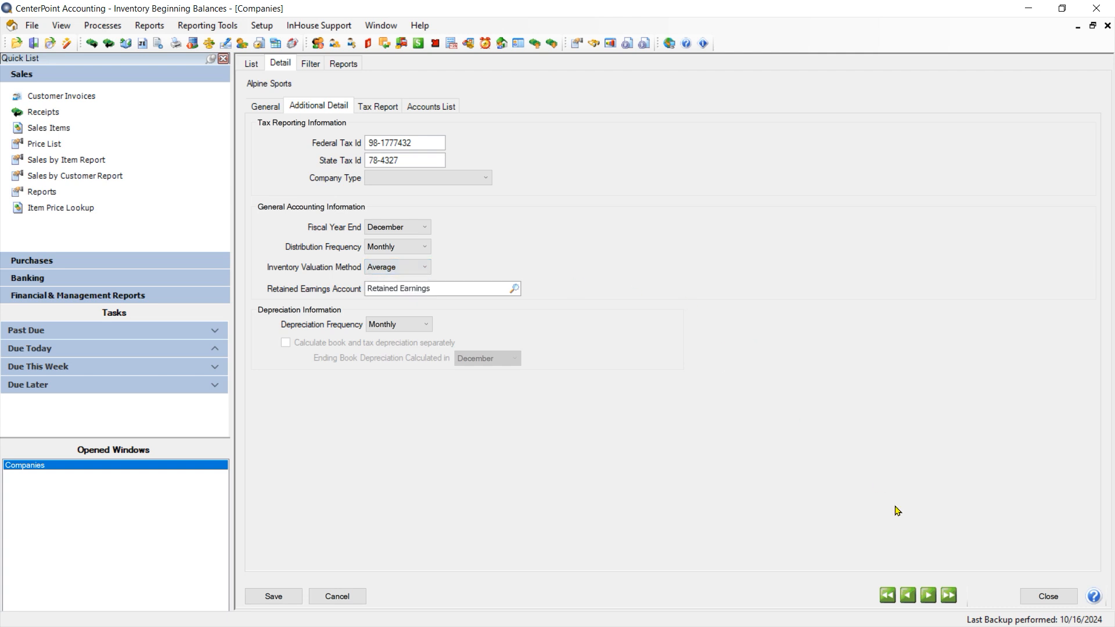
pyautogui.click(1043, 599)
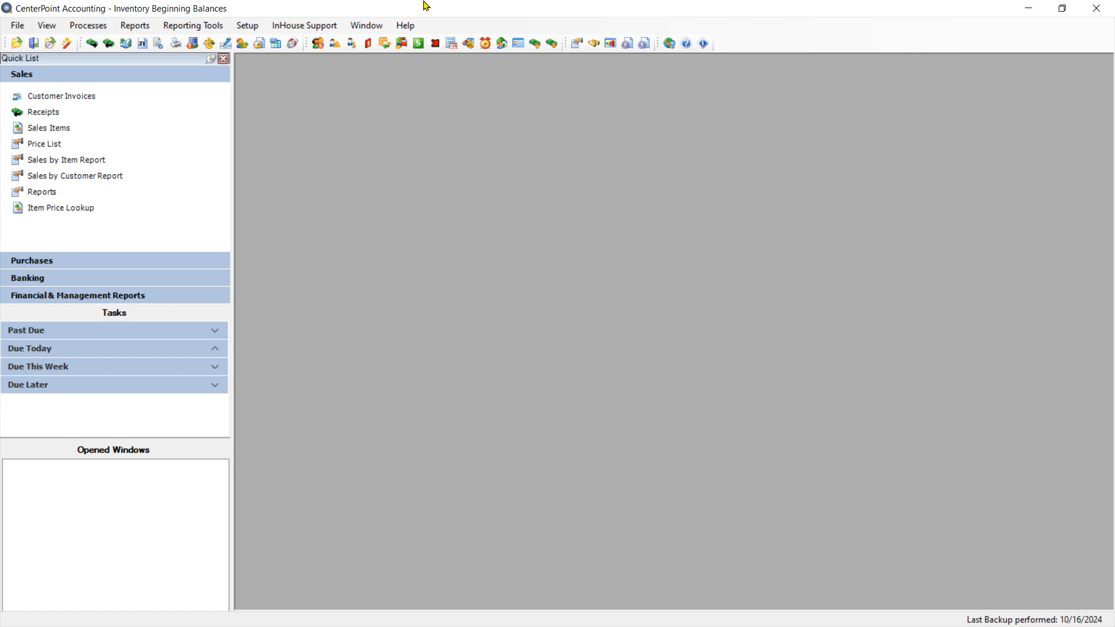
# Review the account assignments of the inventory item 20-EconoSkis (Economy Ski Package), then save and close the item.
pyautogui.click(258, 29)
pyautogui.moveTo(337, 237)
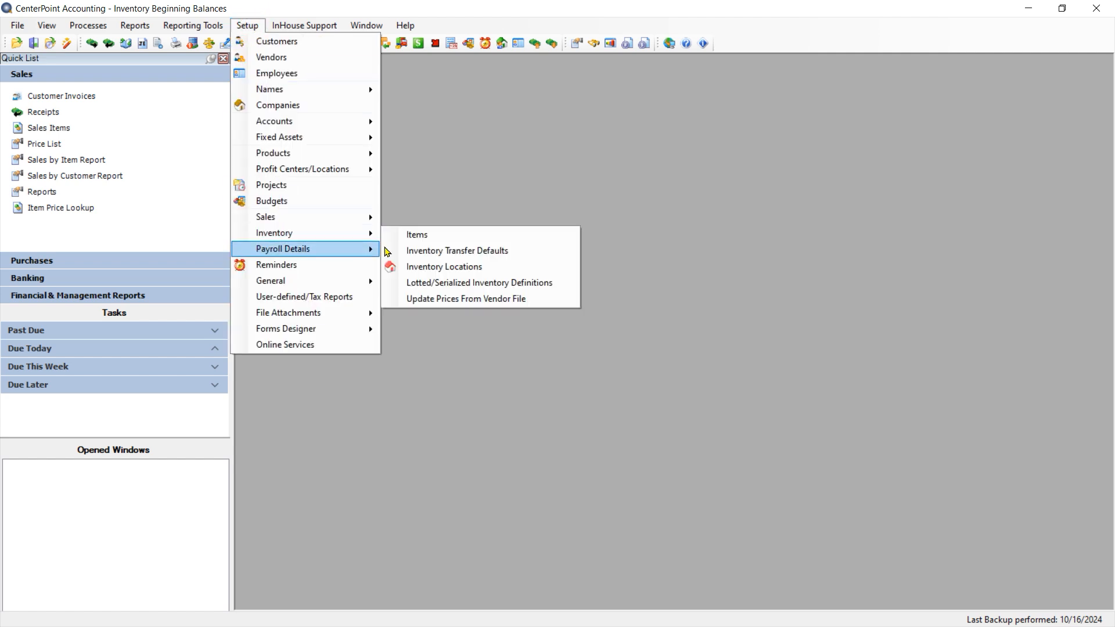
pyautogui.click(418, 236)
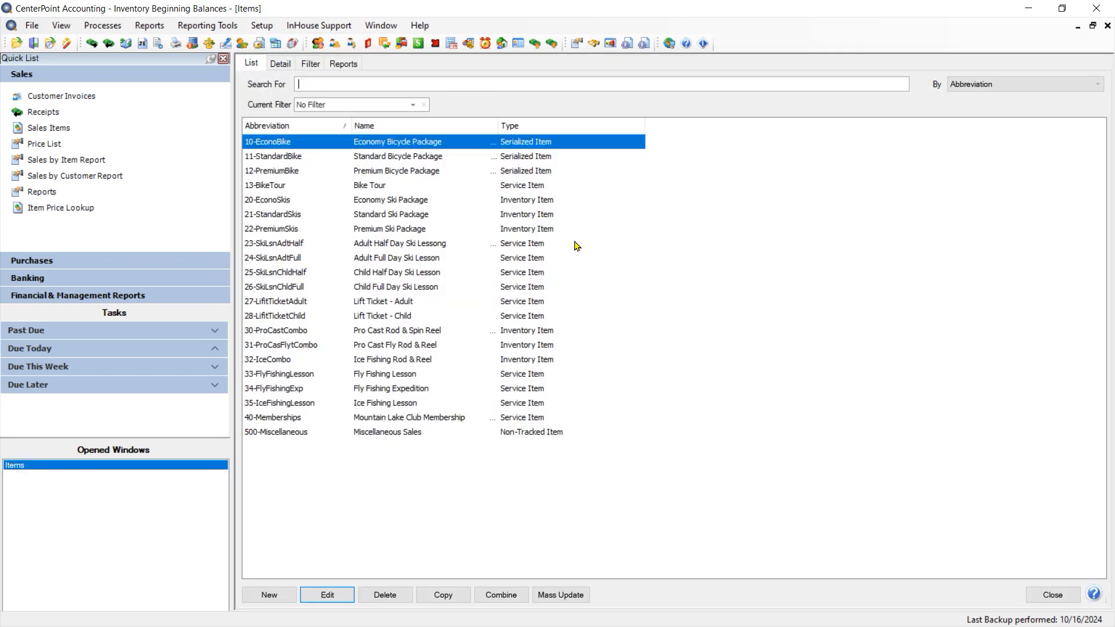
pyautogui.click(538, 205)
pyautogui.click(327, 595)
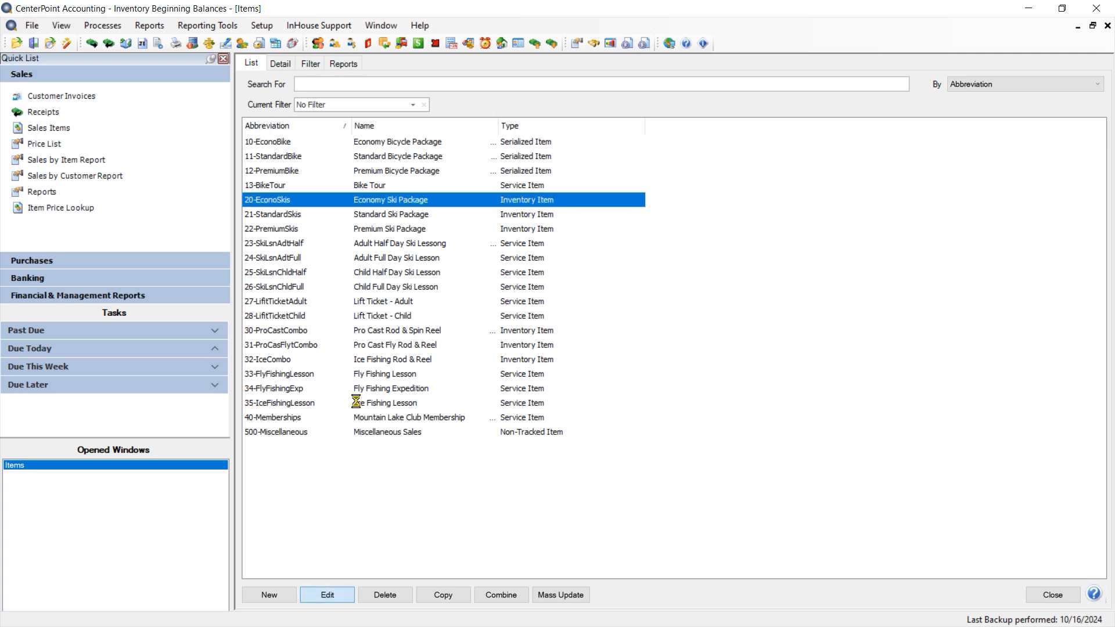
pyautogui.click(306, 107)
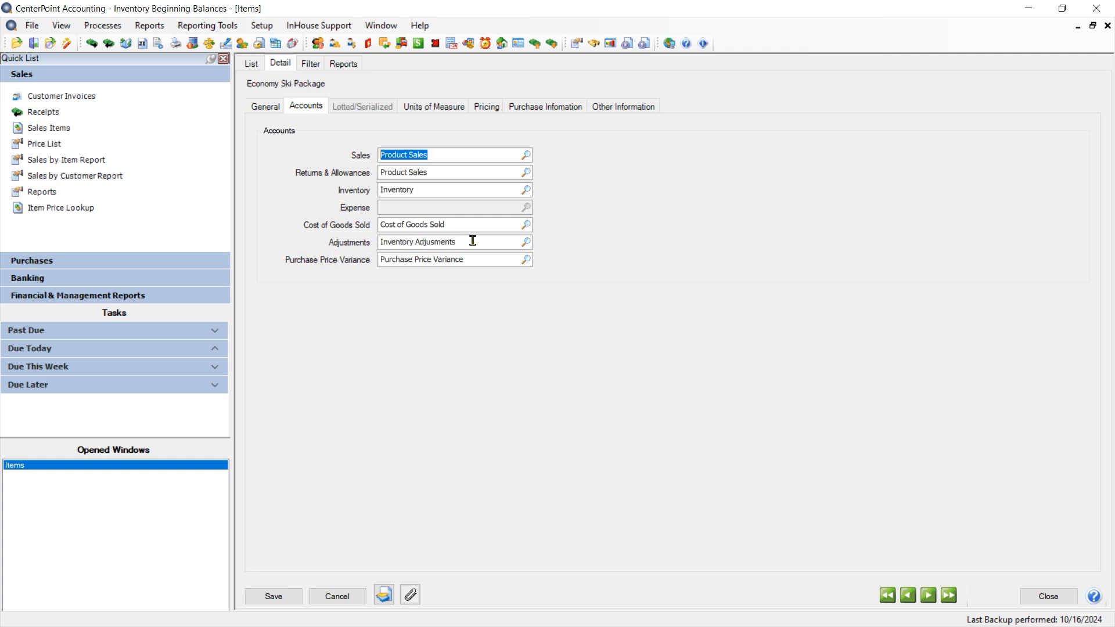
pyautogui.click(287, 598)
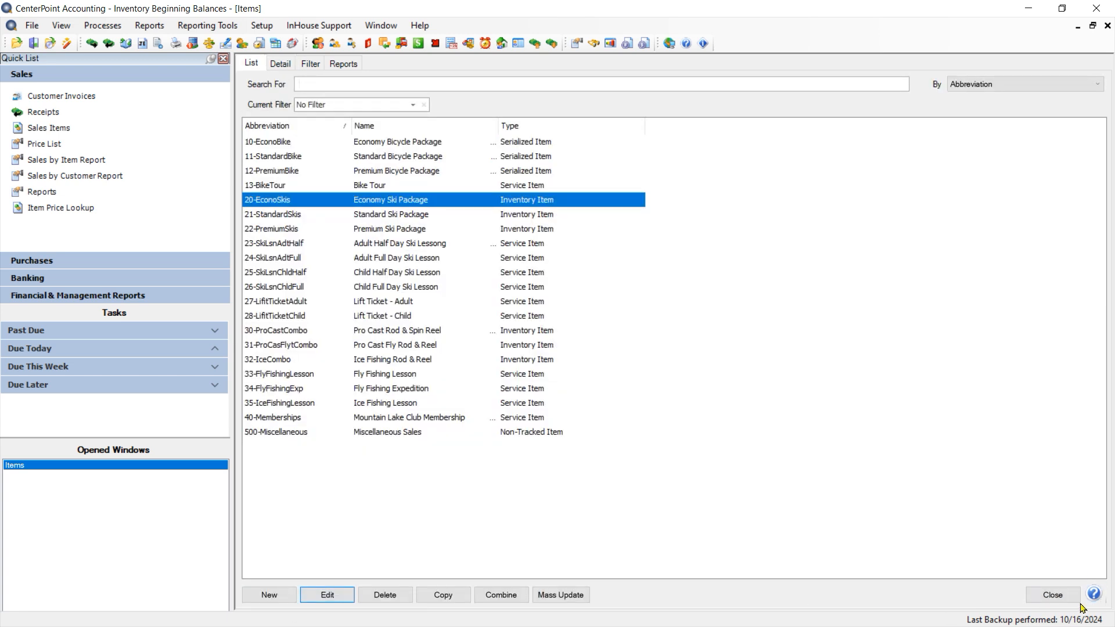
pyautogui.click(1052, 595)
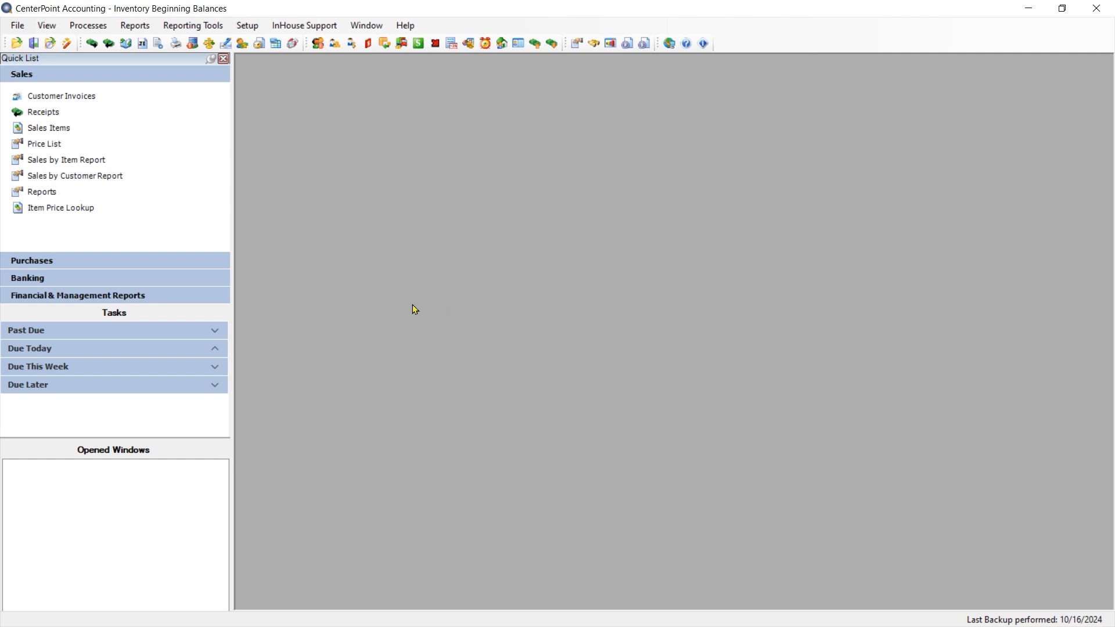
# Start an inventory adjustment for Alpine Sports and set its adjustment date to 12/31/2023.
pyautogui.click(100, 29)
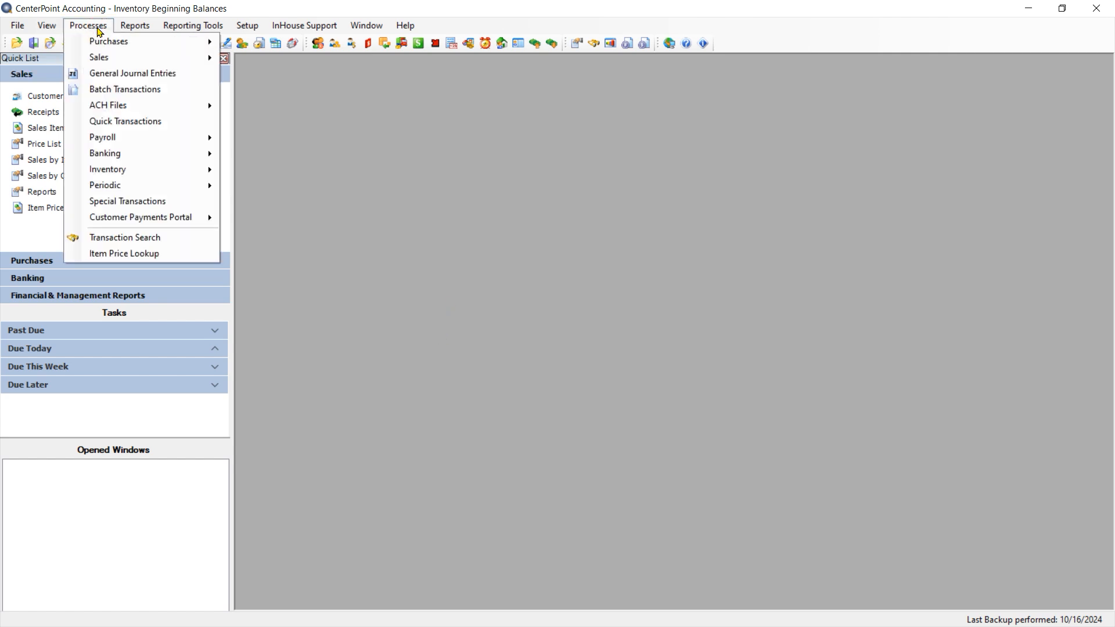
pyautogui.moveTo(122, 171)
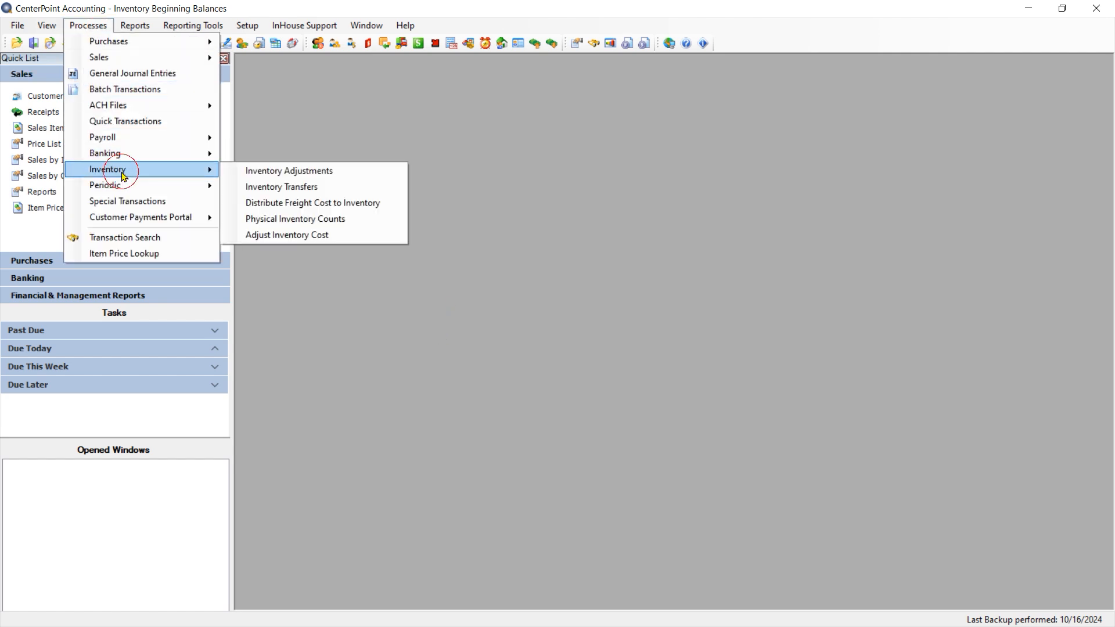
pyautogui.click(304, 171)
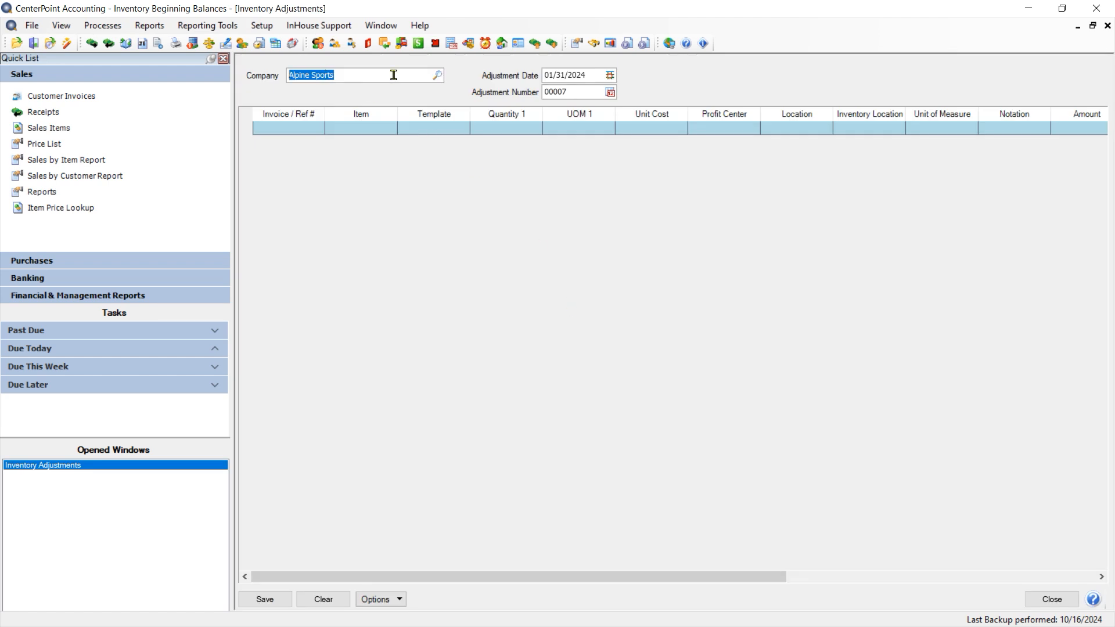
pyautogui.click(590, 75)
pyautogui.write('123123')
pyautogui.press('Tab')
# Look up "ski" as the item on the first adjustment line and choose Economy Ski Package.
pyautogui.click(354, 130)
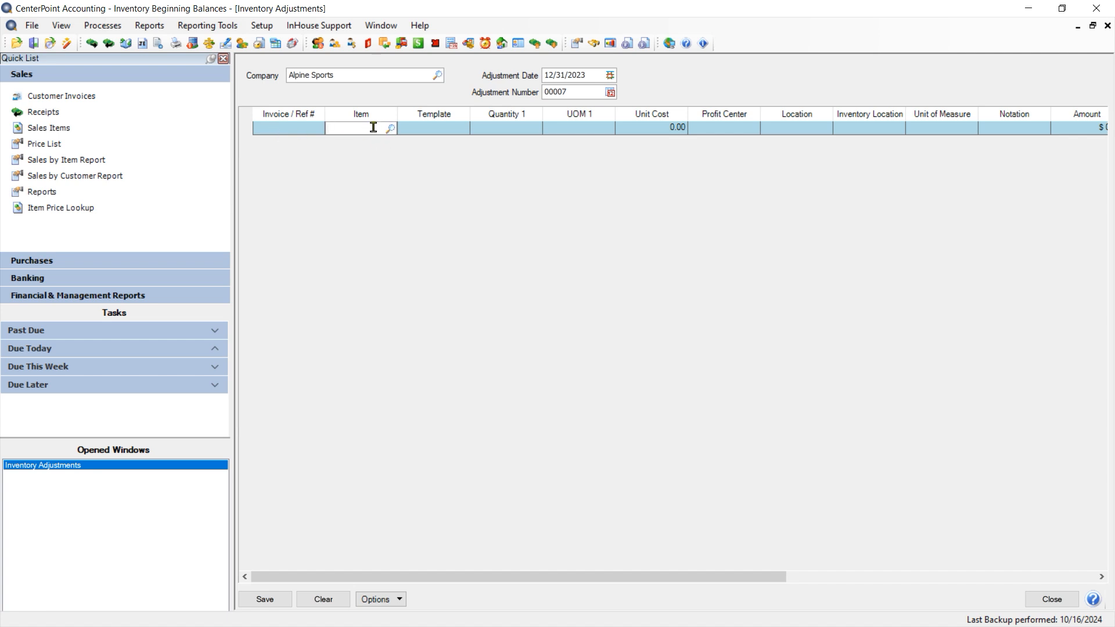
pyautogui.write('ski')
pyautogui.press('Tab')
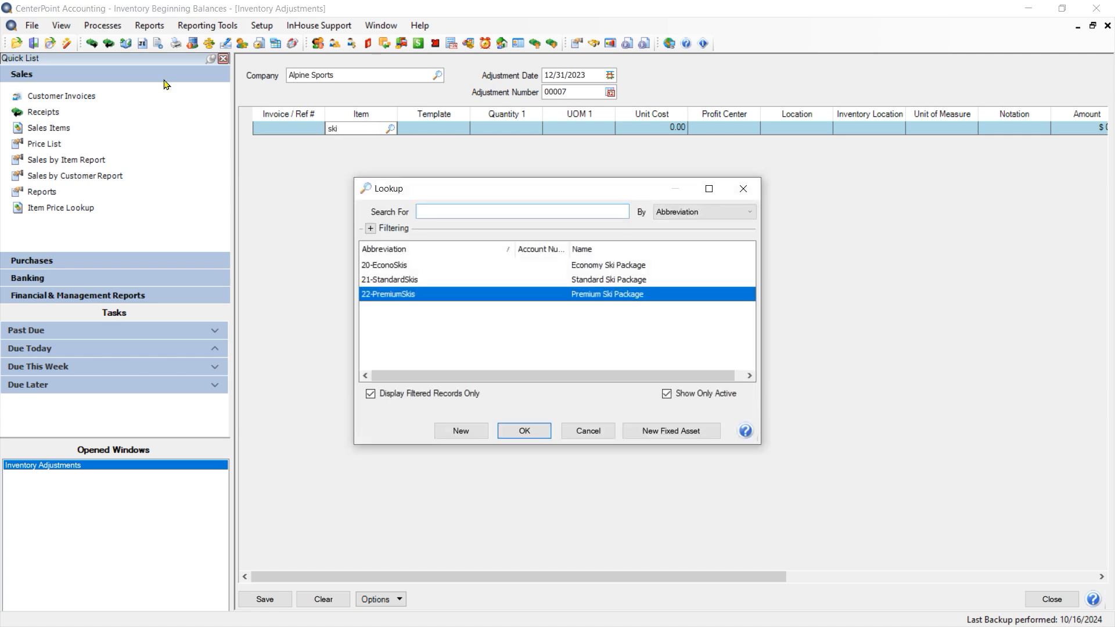
pyautogui.click(610, 279)
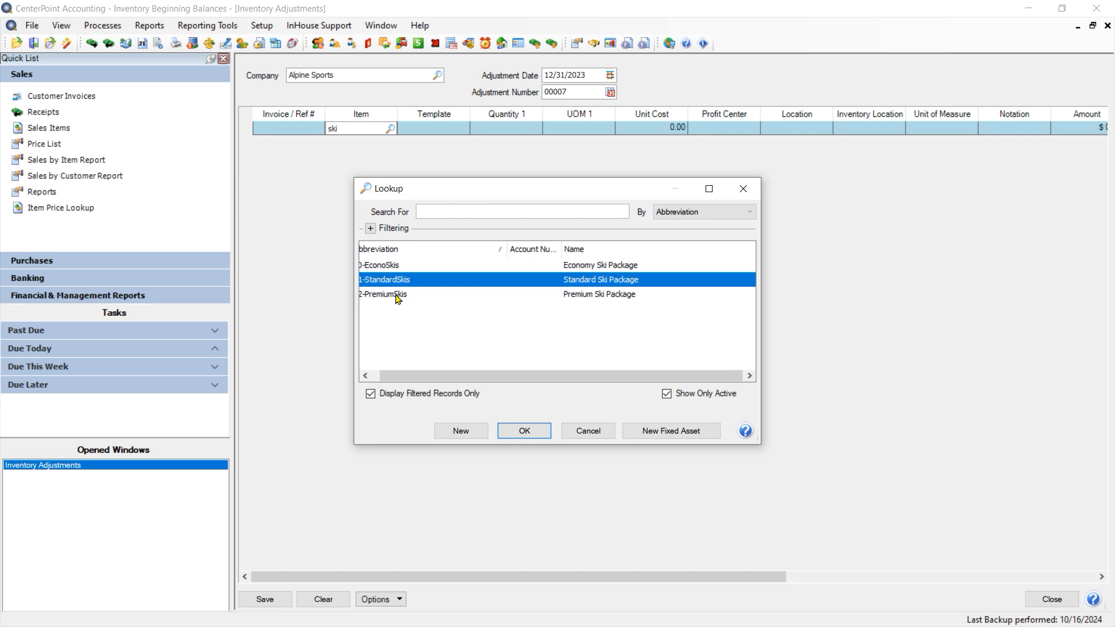
pyautogui.click(603, 266)
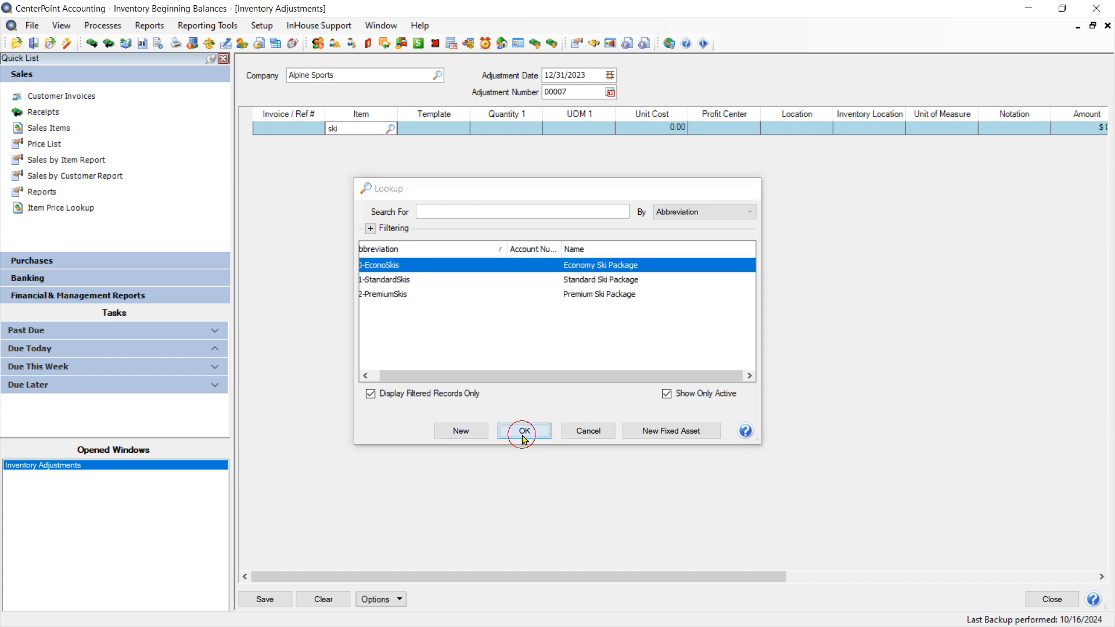
pyautogui.click(524, 431)
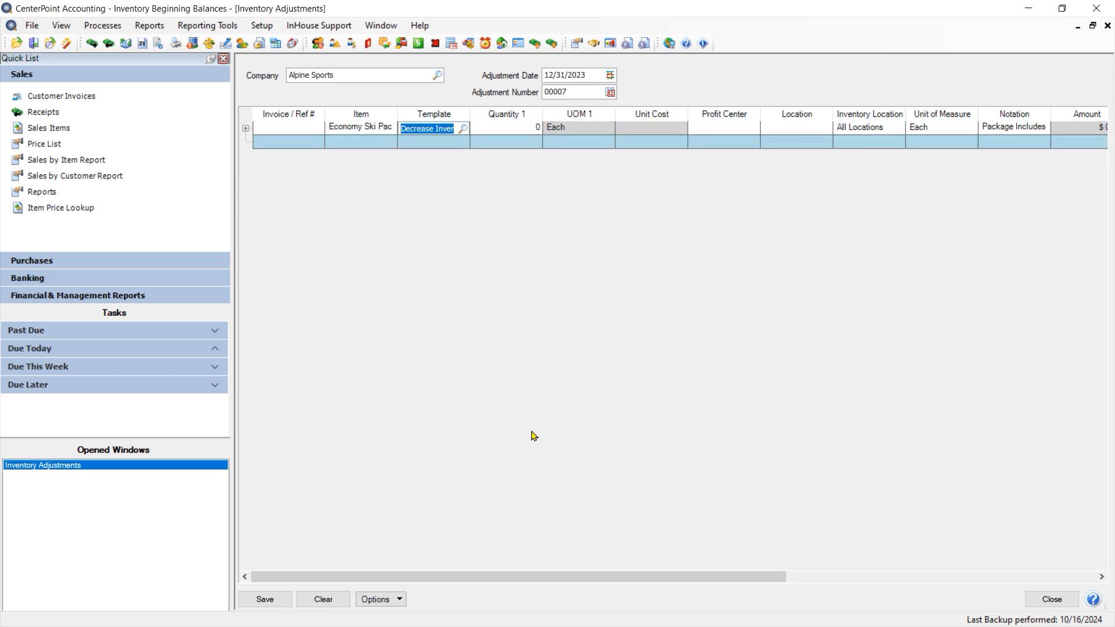
# Set the Economy Ski Package line's template to Increase Inventory Adjustment.
pyautogui.click(462, 129)
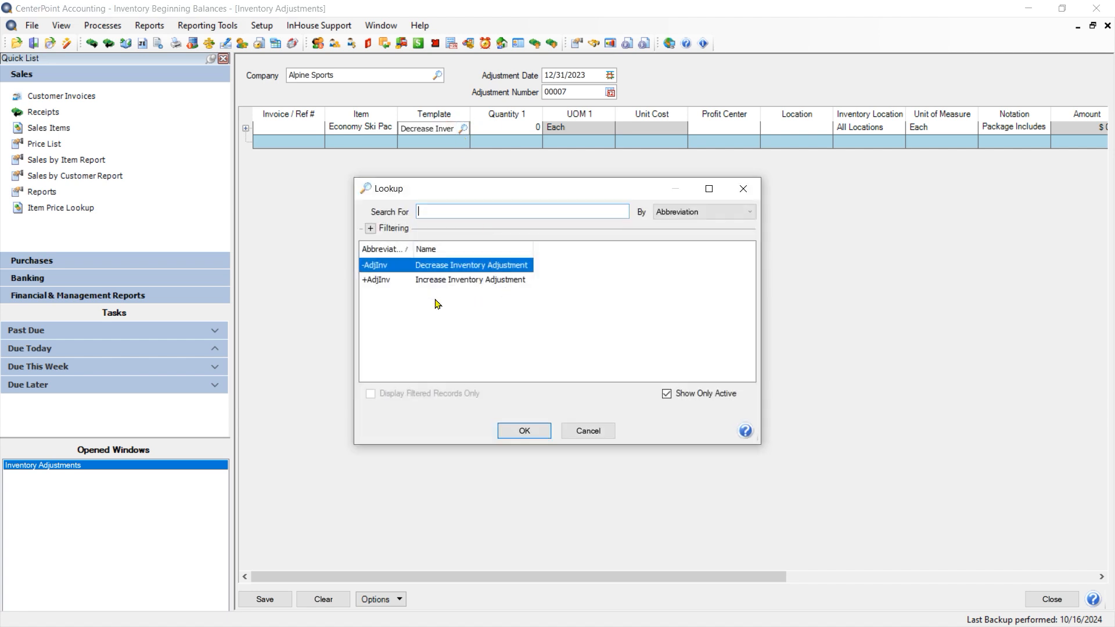
pyautogui.click(440, 280)
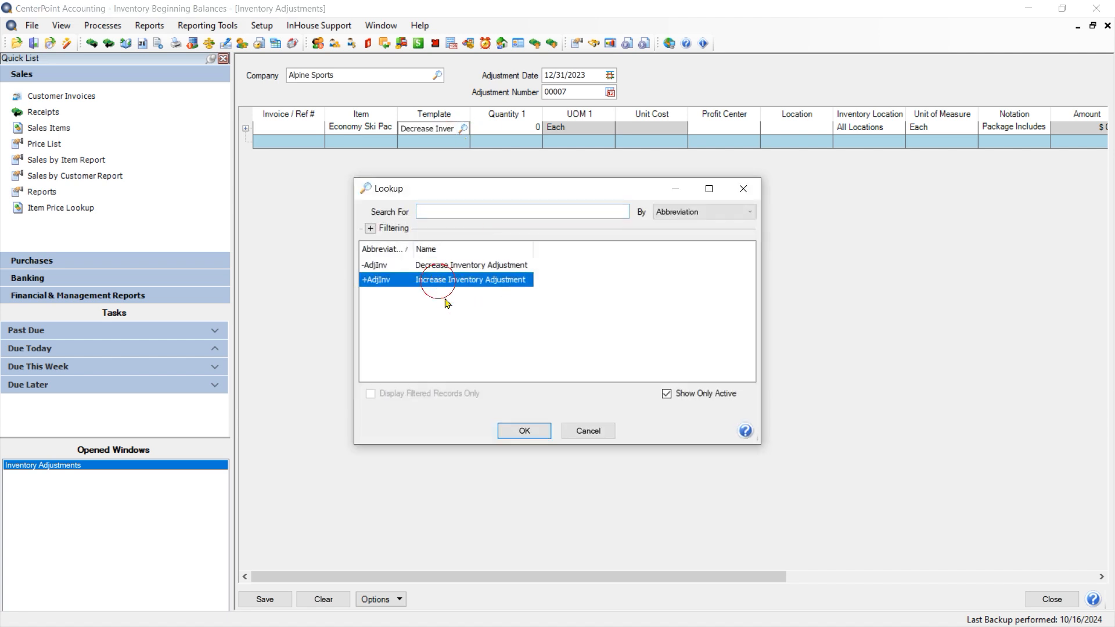
pyautogui.click(524, 430)
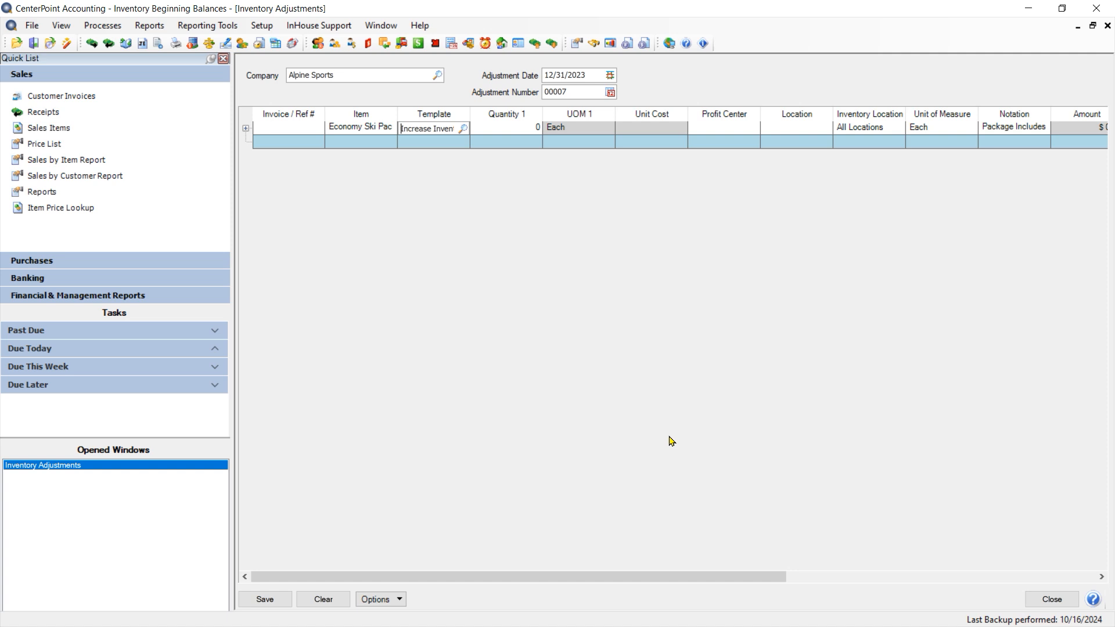
# Enter a quantity of 8 and a unit cost of 109.00 on the Economy Ski Package line.
pyautogui.press('Tab')
pyautogui.write('8')
pyautogui.press('Tab')
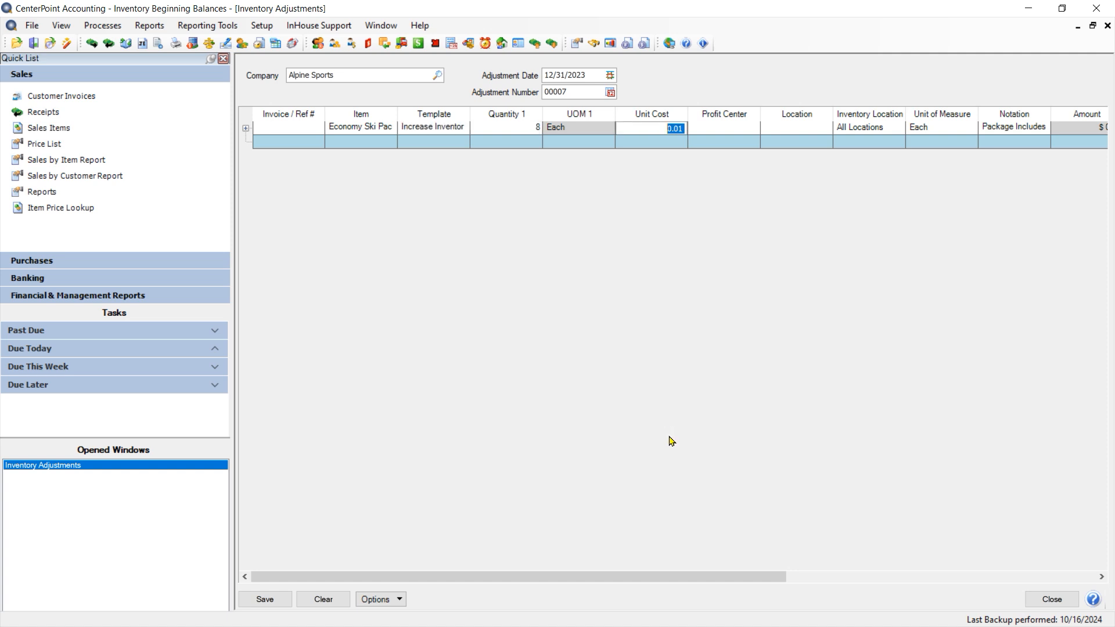
pyautogui.write('109')
pyautogui.press('Tab')
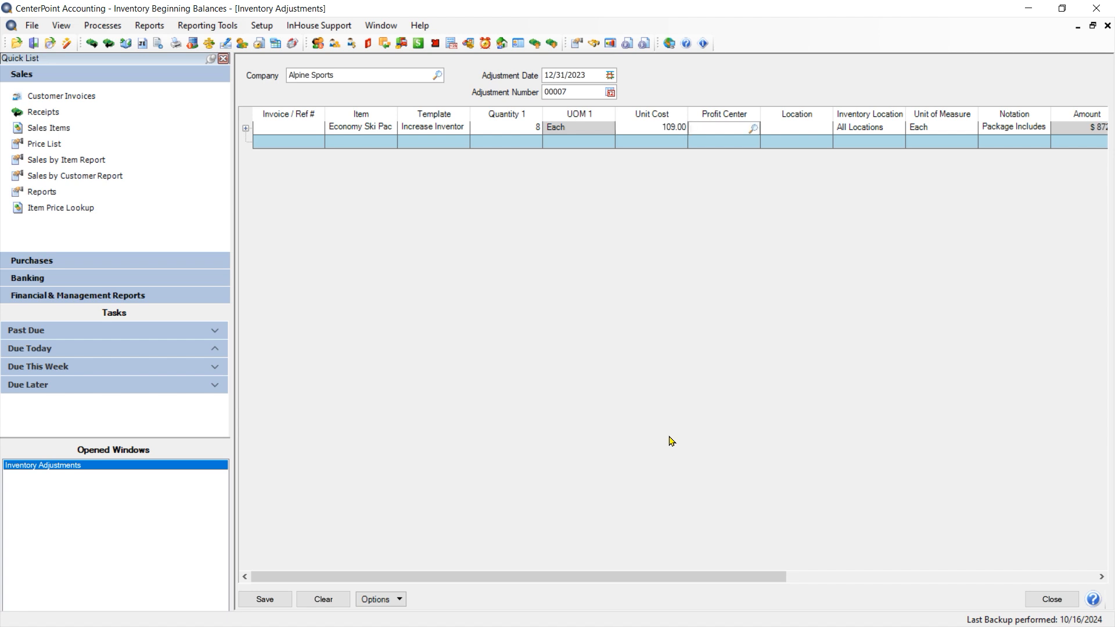
# Set the Economy Ski Package line's profit center to Skiing Equipment.
pyautogui.write('bik')
pyautogui.press('Tab')
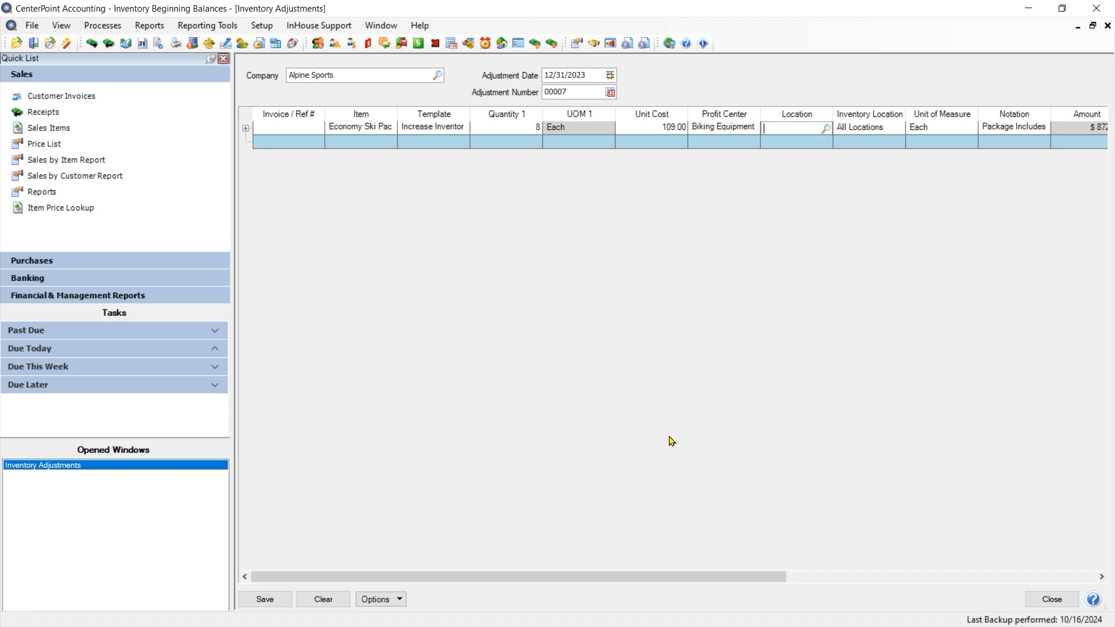
pyautogui.hotkey('shift', 'Tab')
pyautogui.write('ski')
pyautogui.press('Tab')
# Set the line's location to Colorado Store and its inventory location to CO Store.
pyautogui.write('col')
pyautogui.press('Tab')
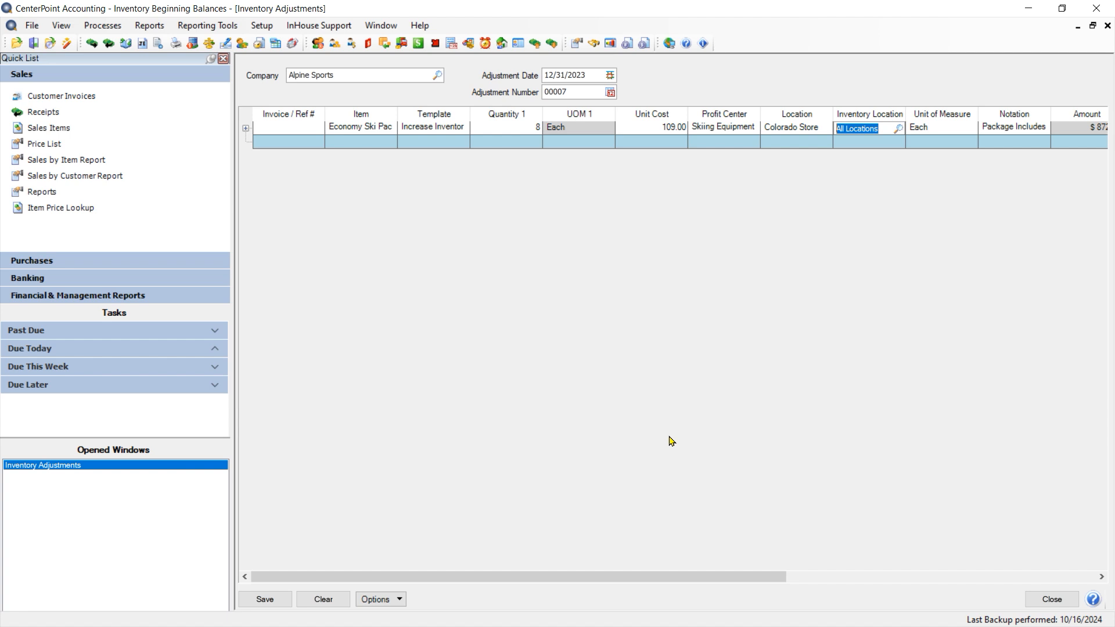
pyautogui.write('CO')
pyautogui.press('Tab')
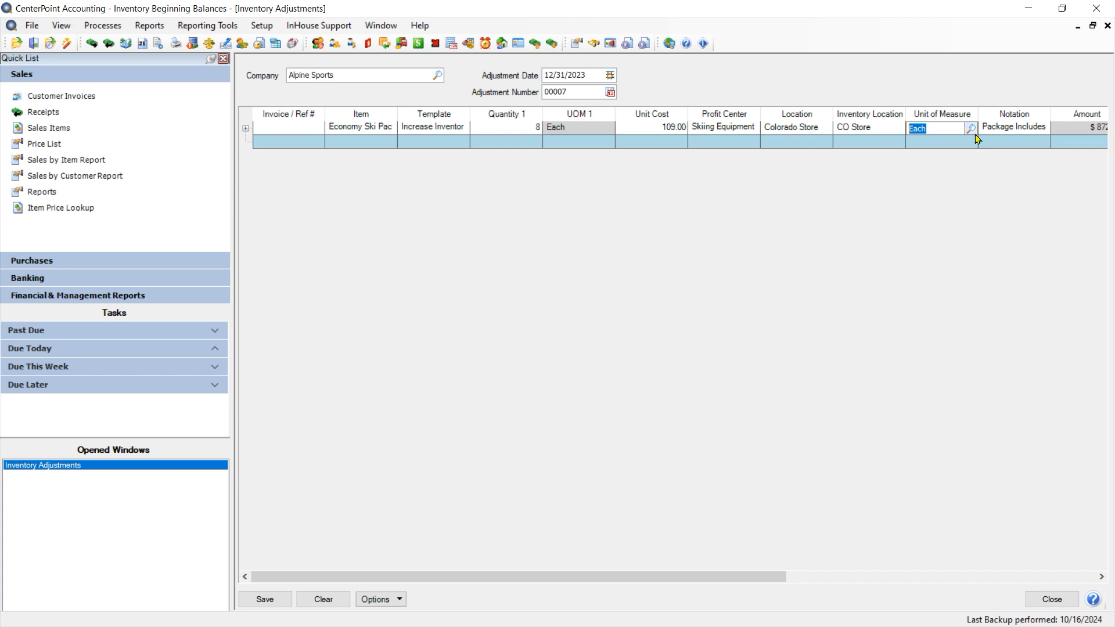
# Review the remaining columns of the adjustment line and the list of columns that can be displayed in the grid.
pyautogui.moveTo(726, 577); pyautogui.dragTo(863, 577)
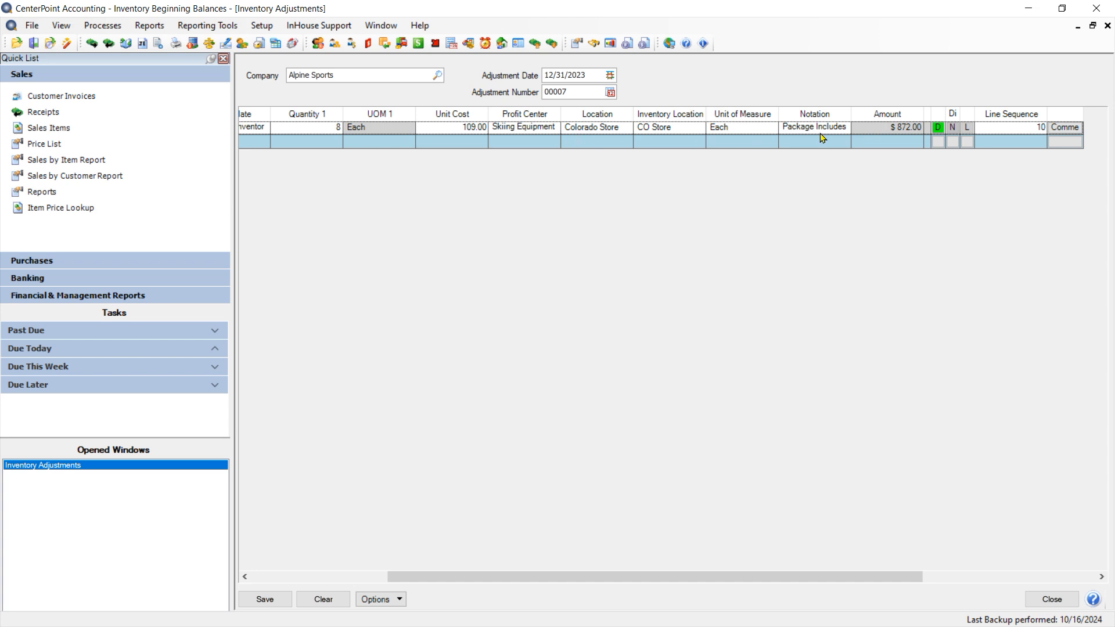
pyautogui.rightClick(778, 214)
pyautogui.click(813, 224)
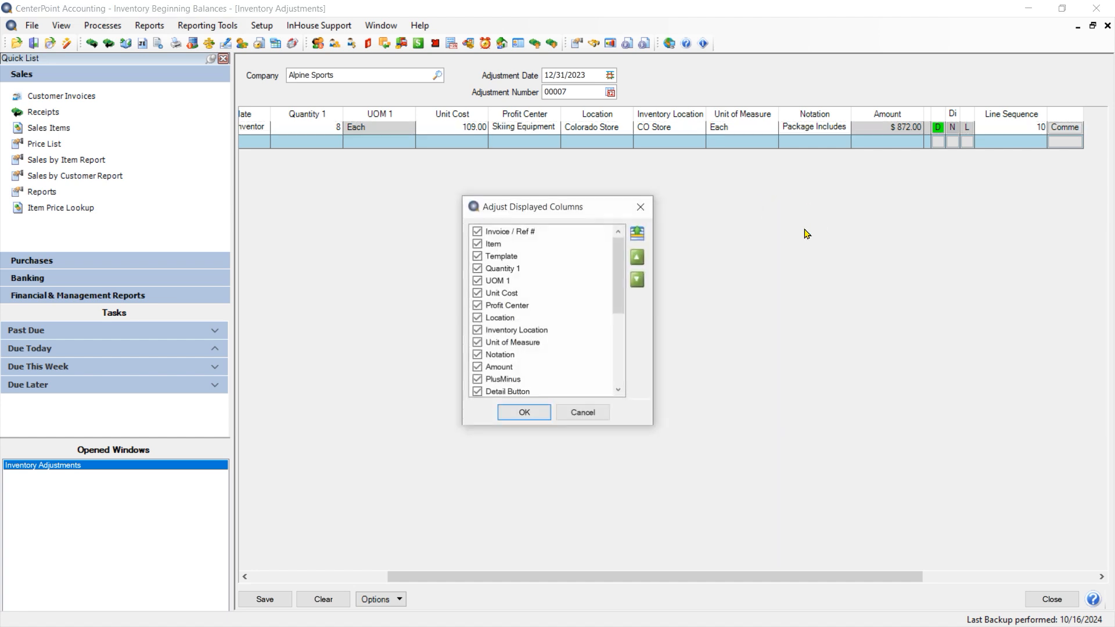
pyautogui.moveTo(622, 276); pyautogui.dragTo(626, 344)
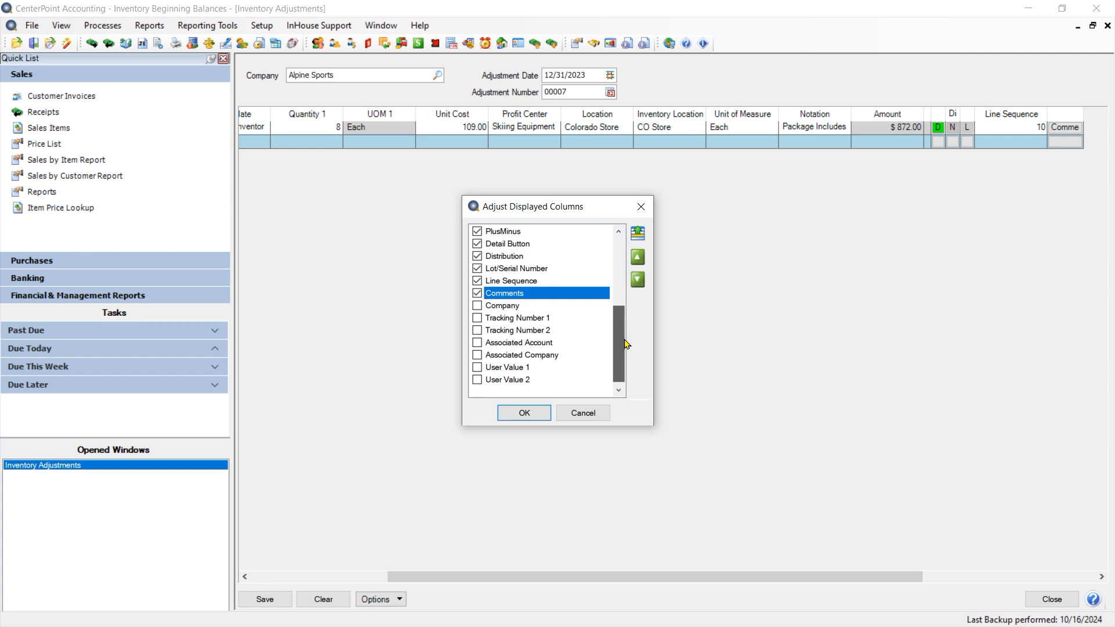
pyautogui.moveTo(626, 343); pyautogui.dragTo(633, 313)
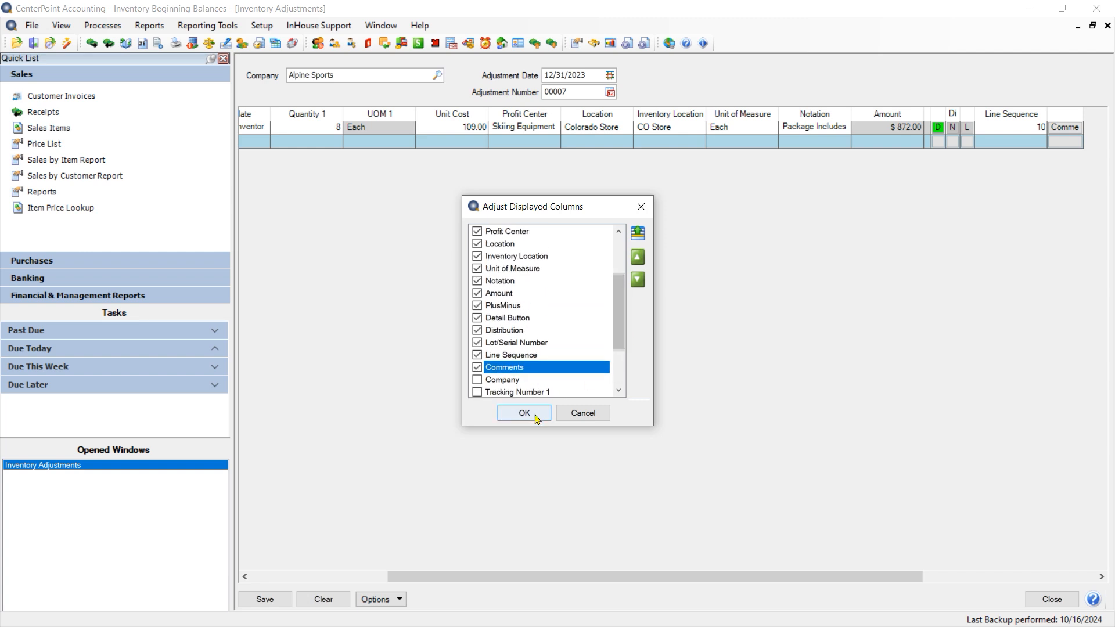
pyautogui.click(512, 413)
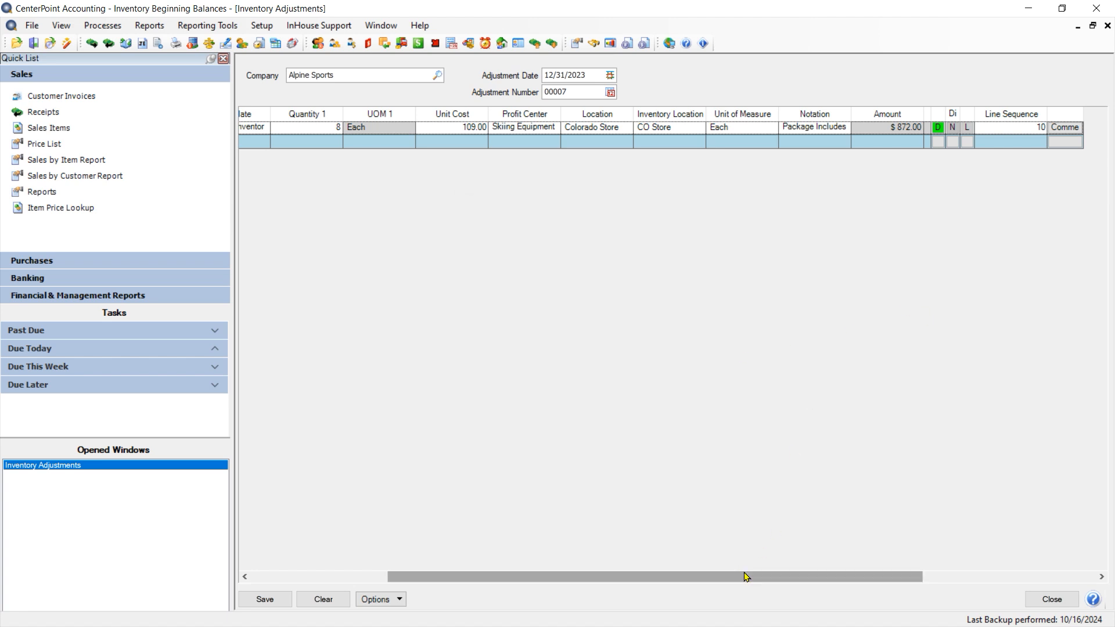
pyautogui.moveTo(551, 571); pyautogui.dragTo(406, 563)
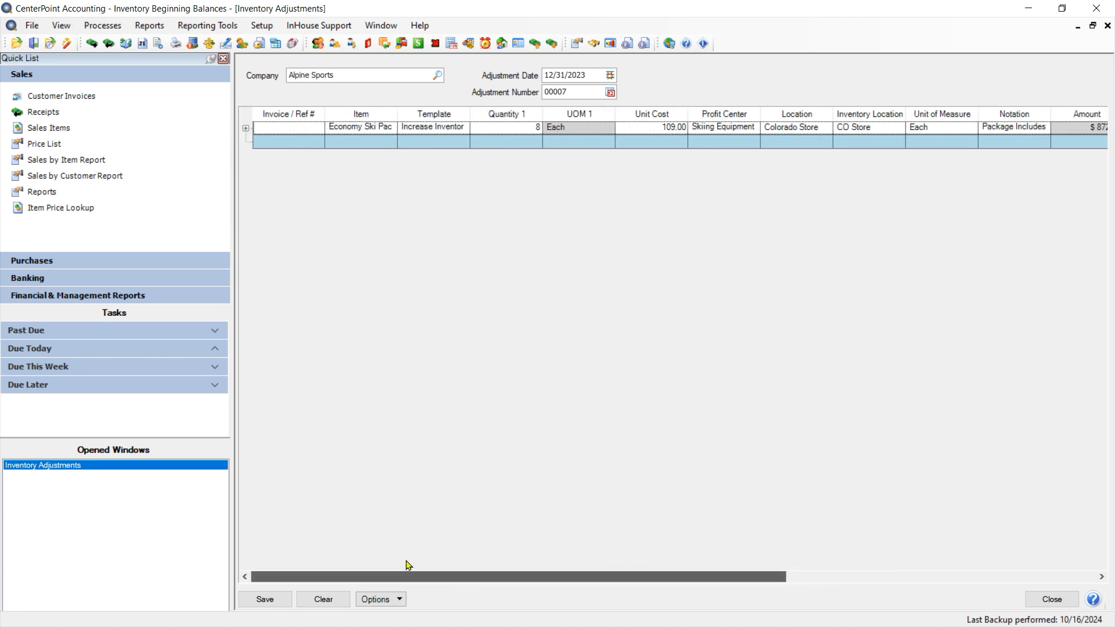
# Add a second line for the Economy Ski Package item to the inventory adjustment.
pyautogui.click(347, 142)
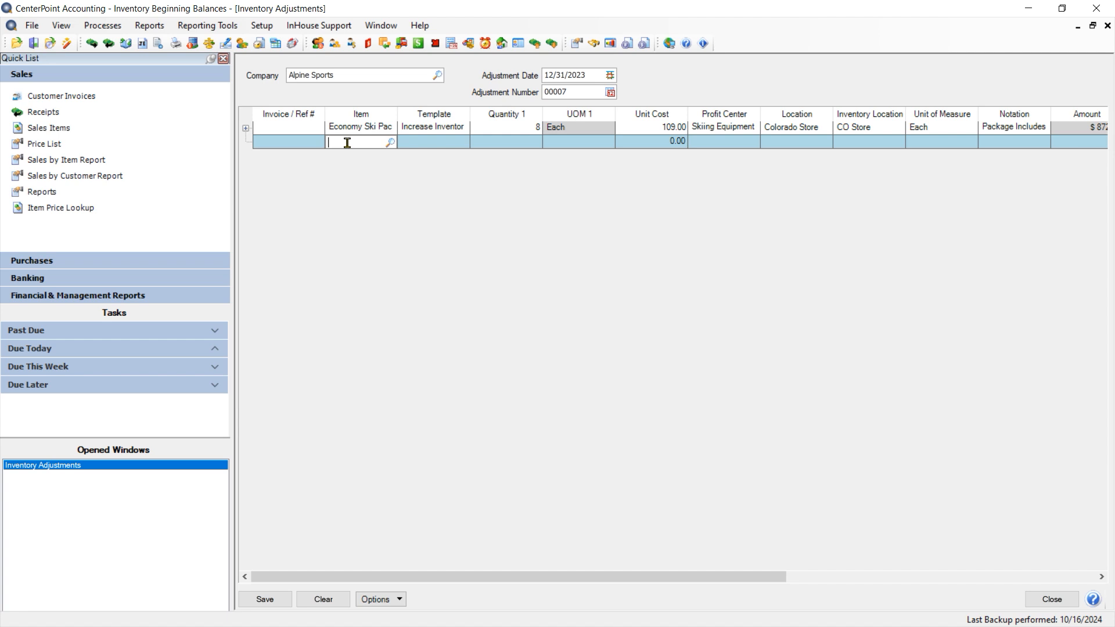
pyautogui.write('ski')
pyautogui.press('Tab')
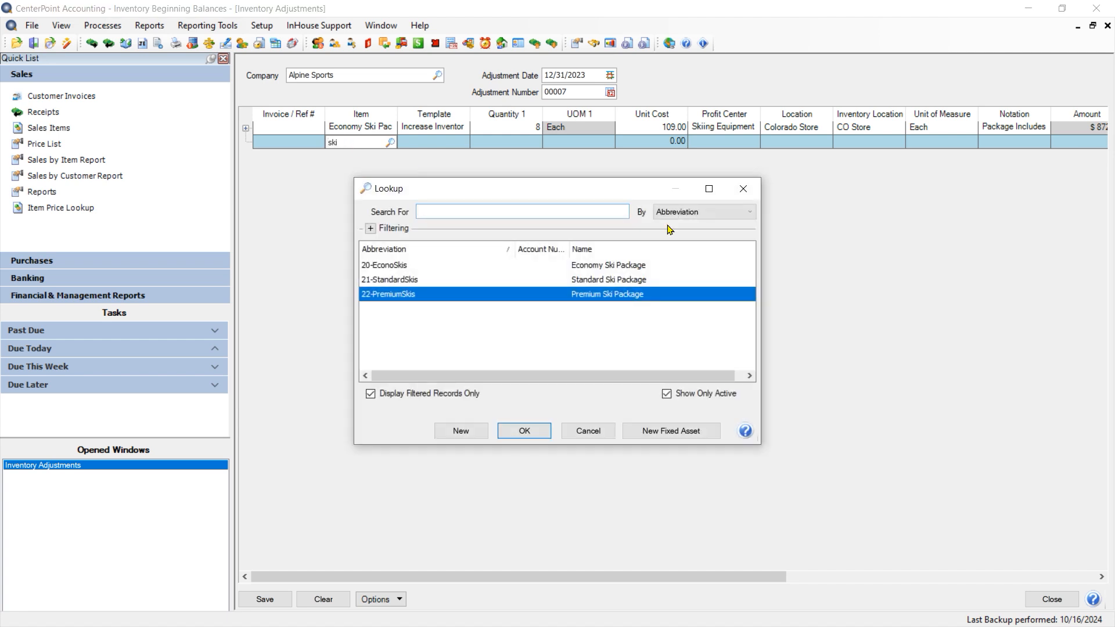
pyautogui.click(603, 270)
pyautogui.click(539, 433)
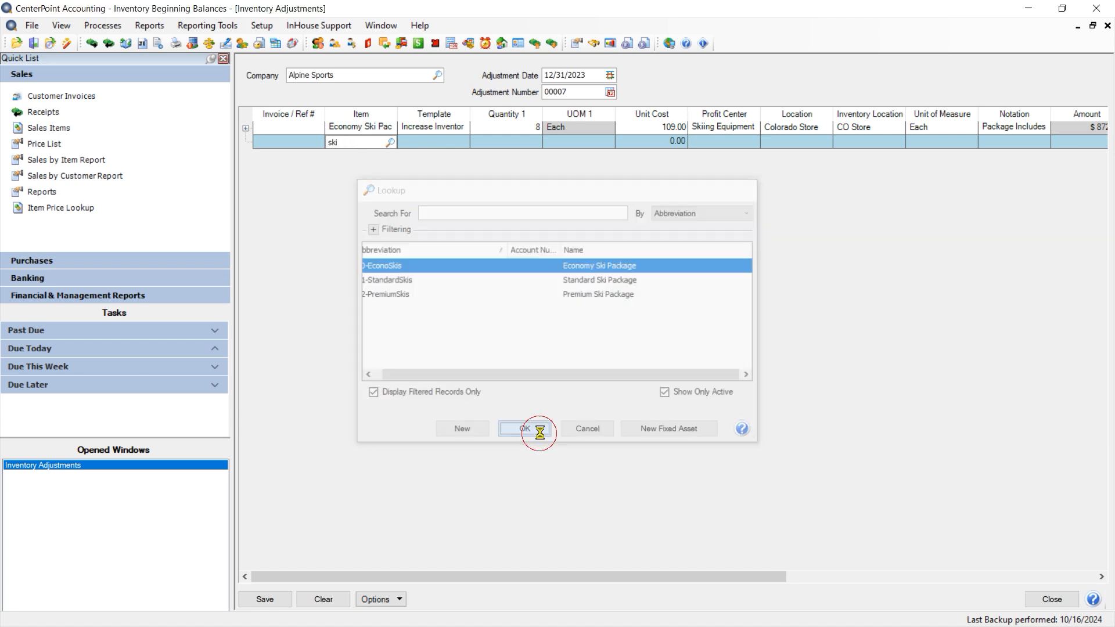
pyautogui.press('Tab')
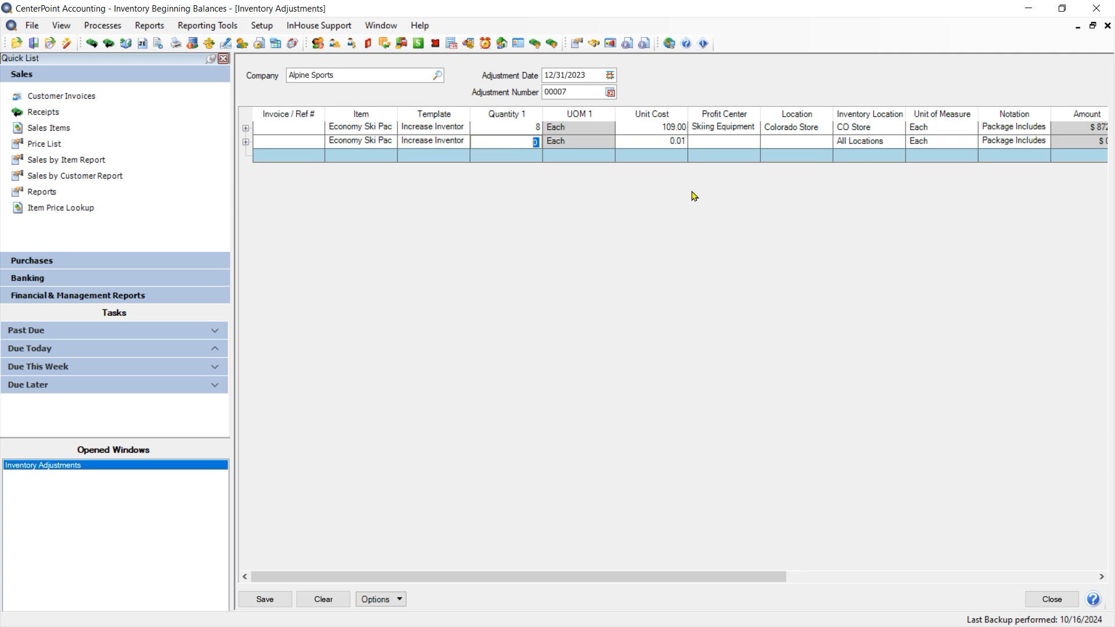
# Enter a quantity of 6, a unit cost of 109.00 and the Skiing Equipment profit center on the second Economy Ski Package line.
pyautogui.write('6')
pyautogui.press('Tab')
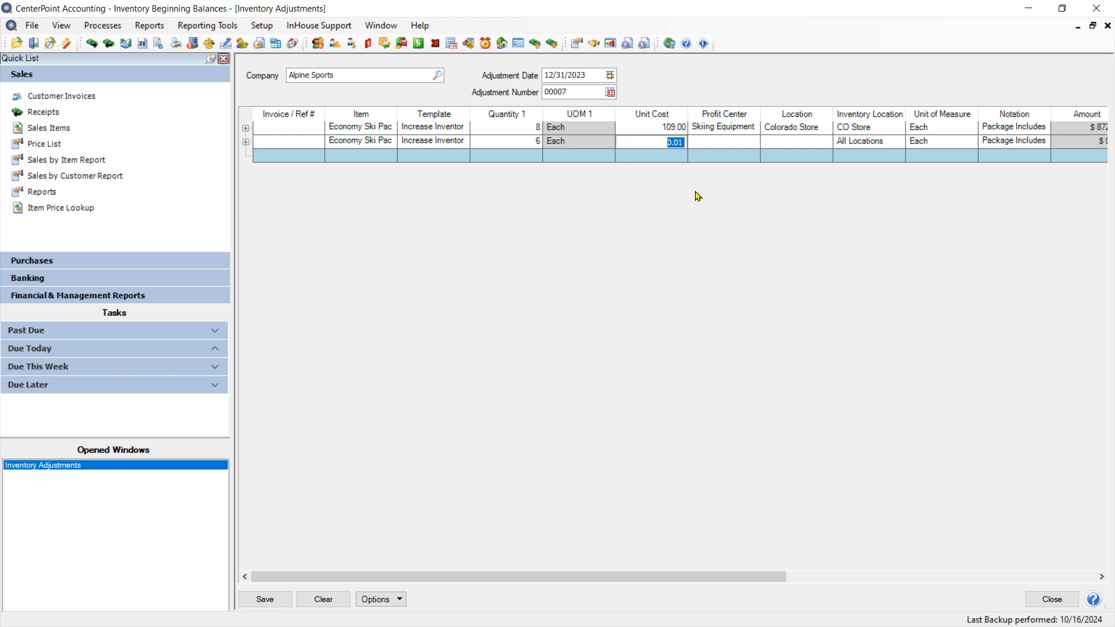
pyautogui.write('109')
pyautogui.press('Tab')
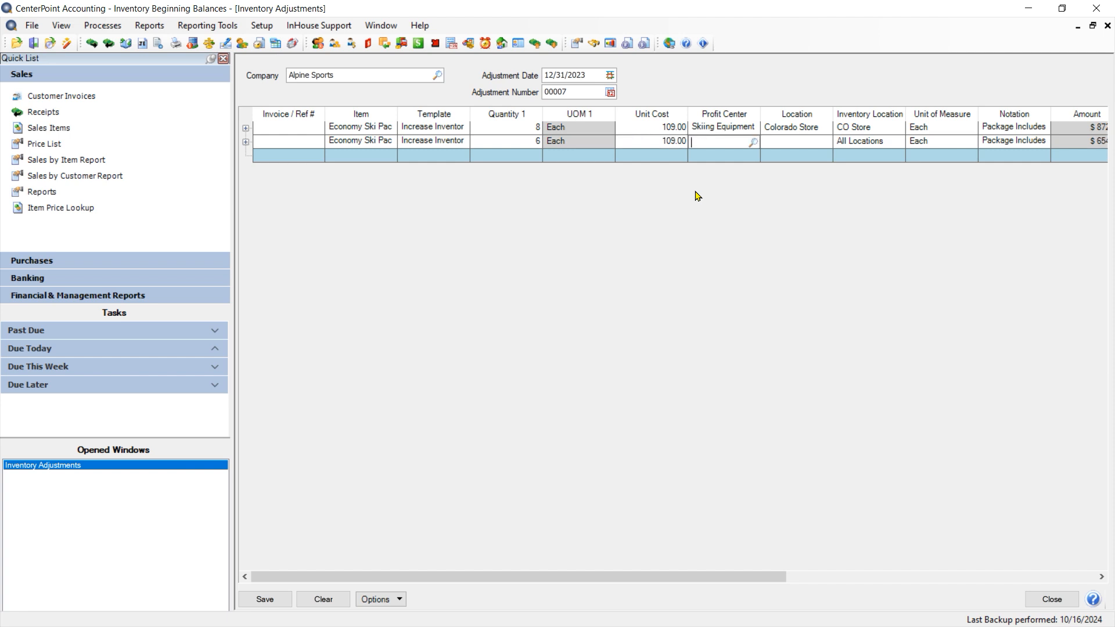
pyautogui.write('ski')
pyautogui.press('Tab')
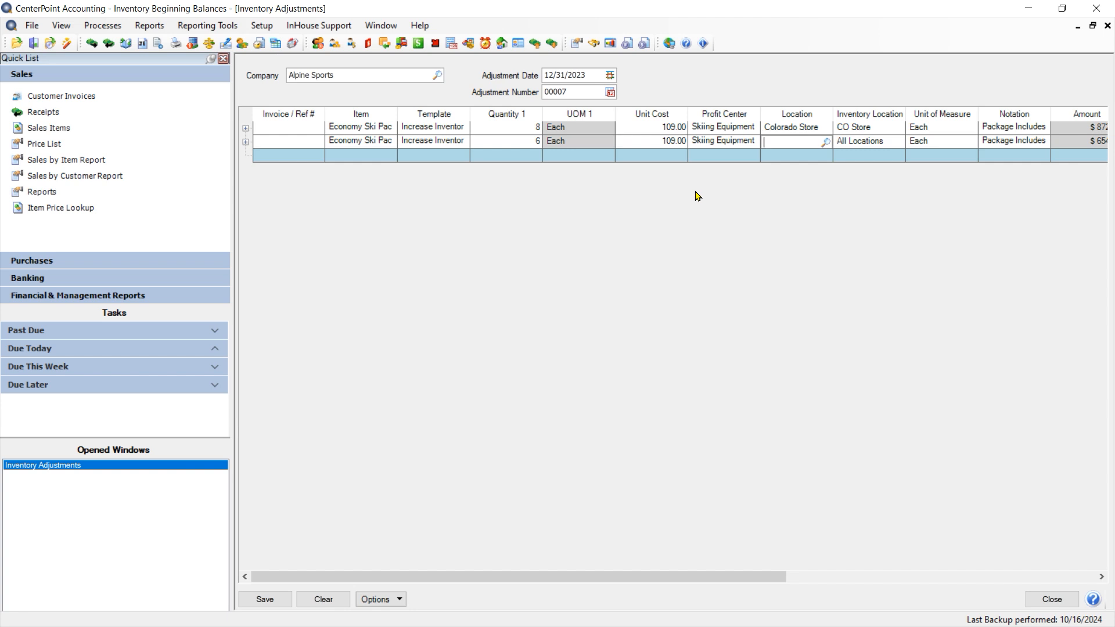
# Set the second line's location to Minnesota Store and its inventory location to MN Store, and save the adjustment.
pyautogui.write('min')
pyautogui.press('Tab')
pyautogui.write('mn')
pyautogui.press('Tab')
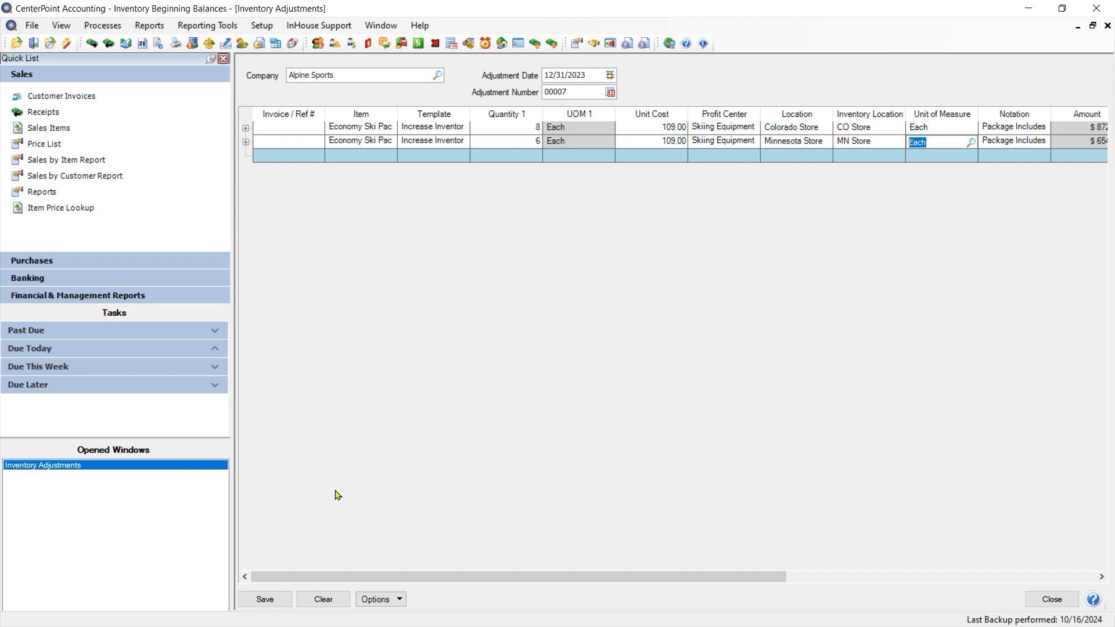
pyautogui.click(265, 599)
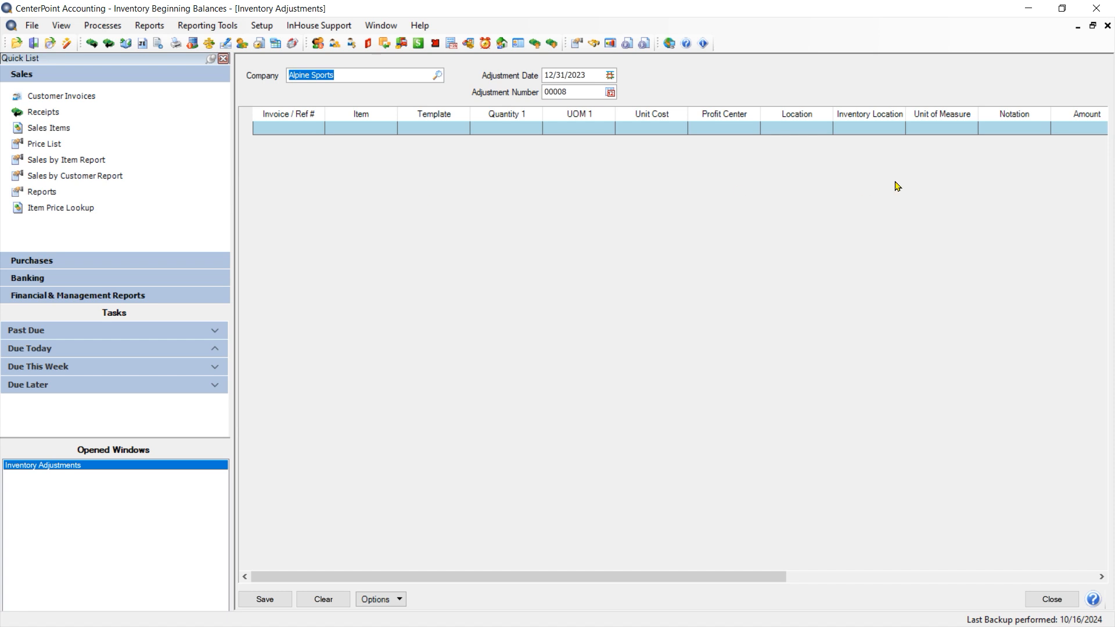
# Search the available reports for "inv" and select the Inventory Stock Status by Item & Location report.
pyautogui.click(141, 25)
pyautogui.click(171, 41)
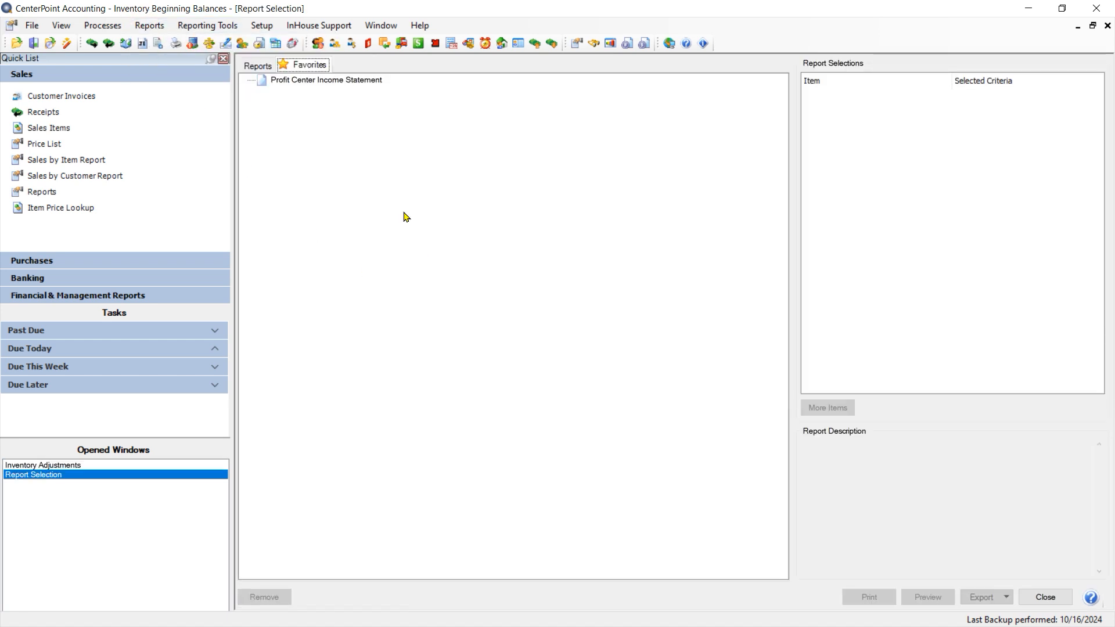
pyautogui.click(257, 65)
pyautogui.click(324, 85)
pyautogui.write('inv')
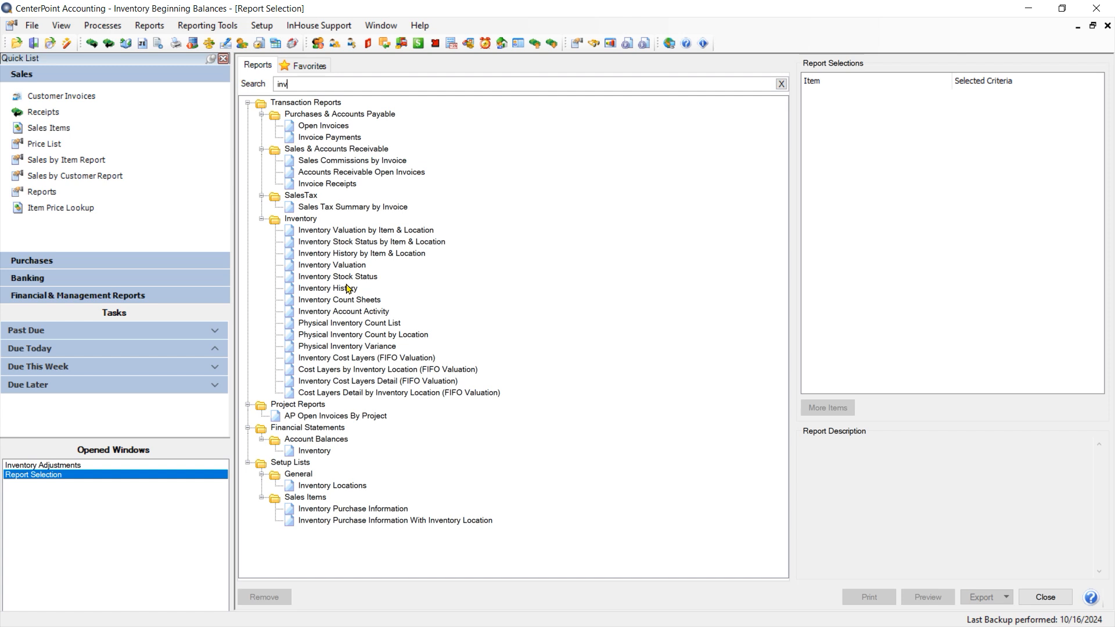
pyautogui.click(366, 244)
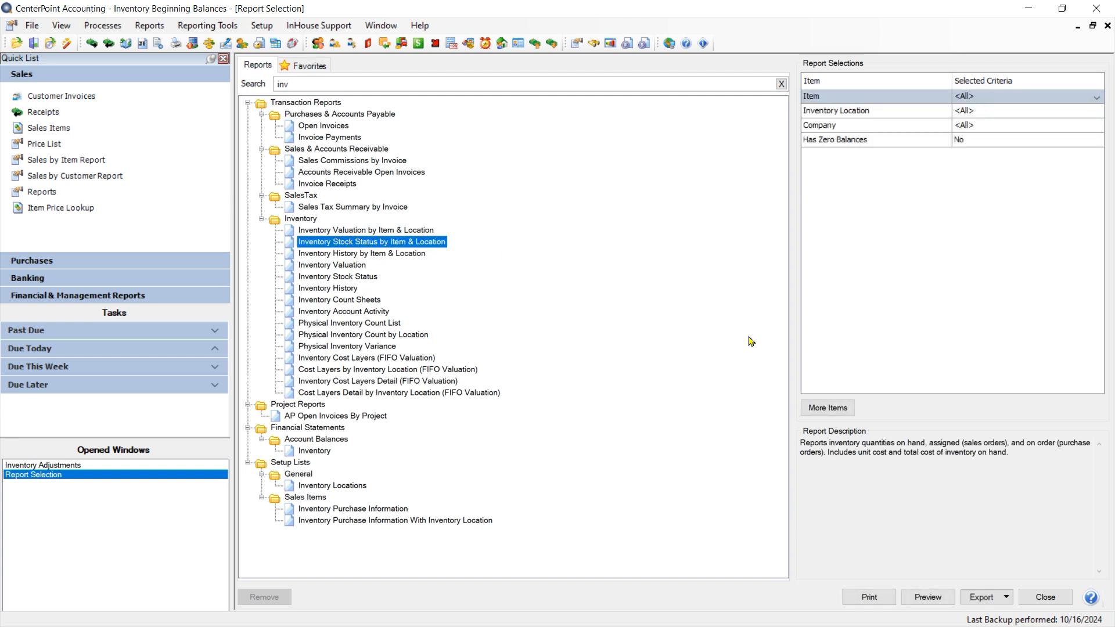
# Preview the stock status report to check on-hand quantities and costs per store, and return to the inventory adjustment.
pyautogui.click(936, 598)
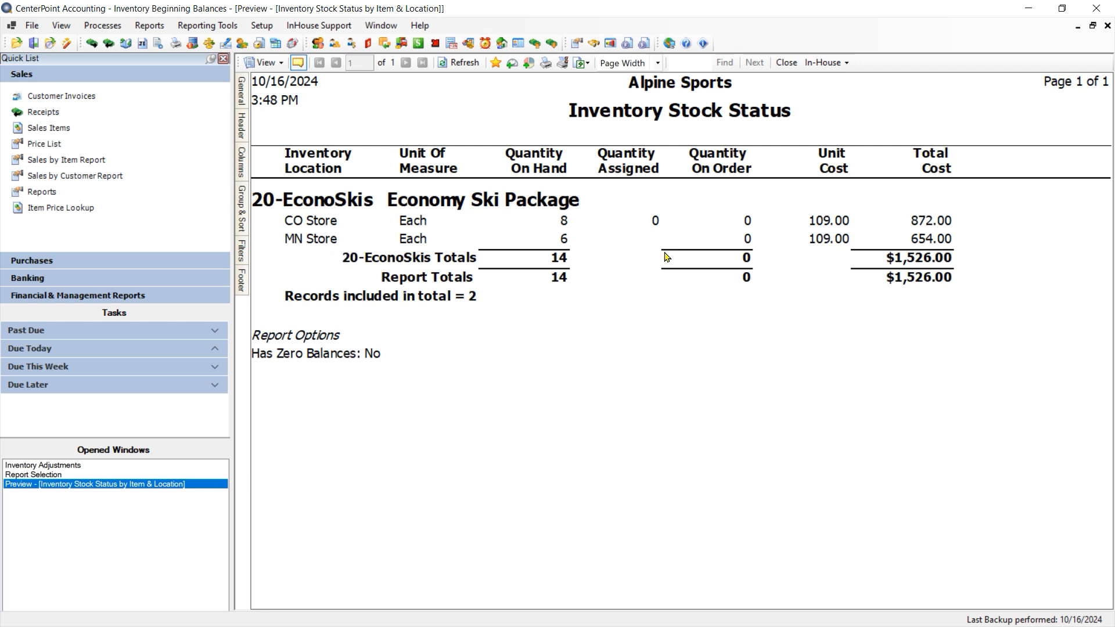
pyautogui.click(785, 64)
pyautogui.click(1046, 600)
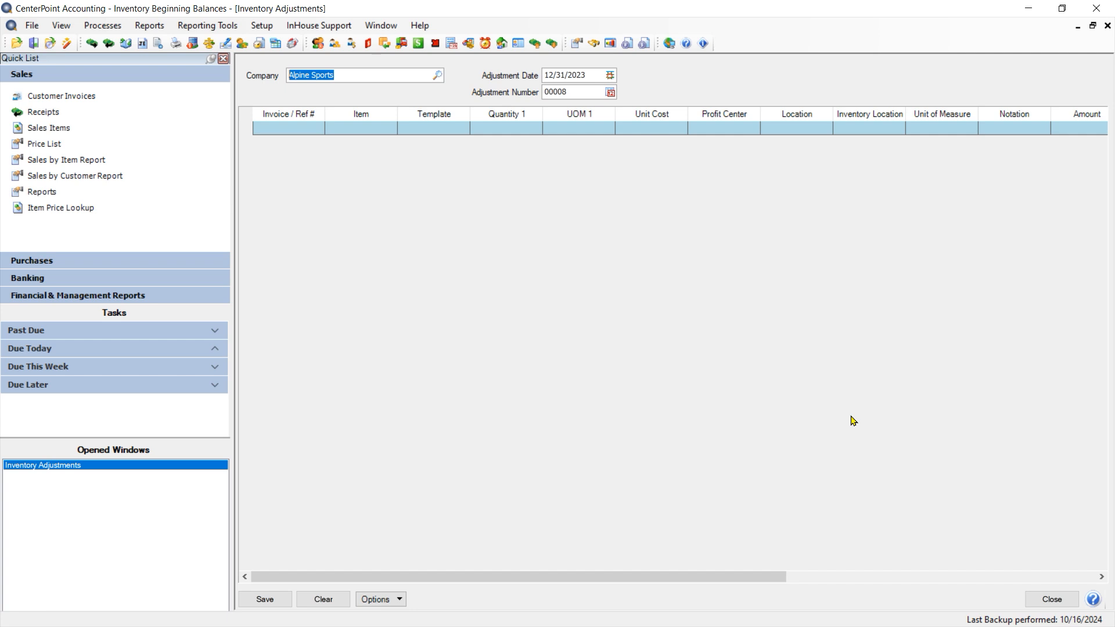
# Look up "bi" items and add the Standard Bicycle Package as the first line of the new adjustment.
pyautogui.click(349, 127)
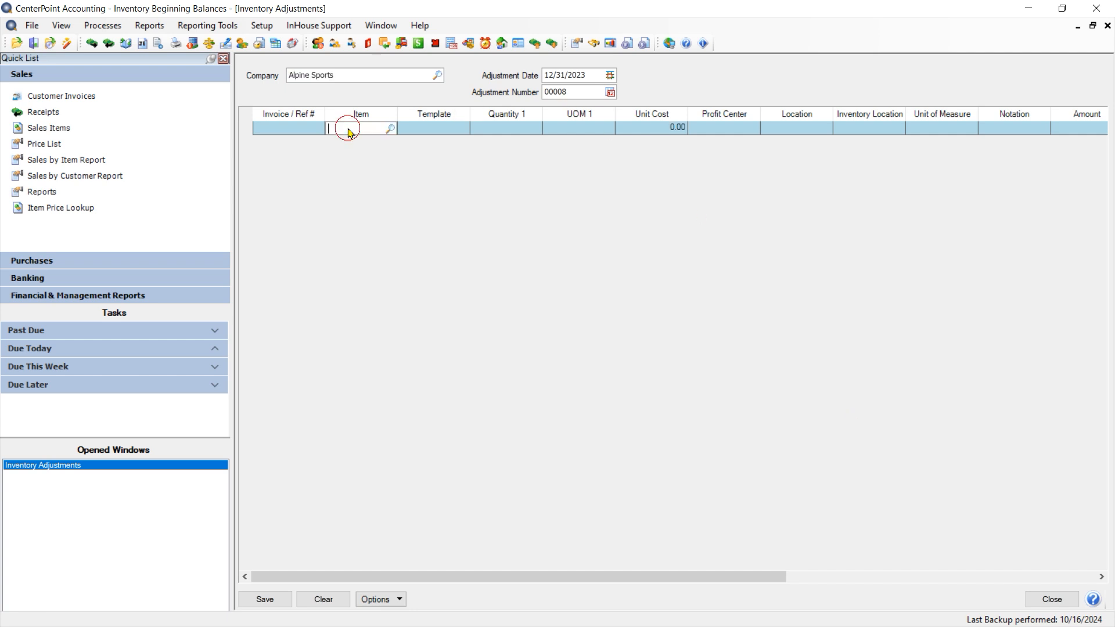
pyautogui.write('bi')
pyautogui.press('Tab')
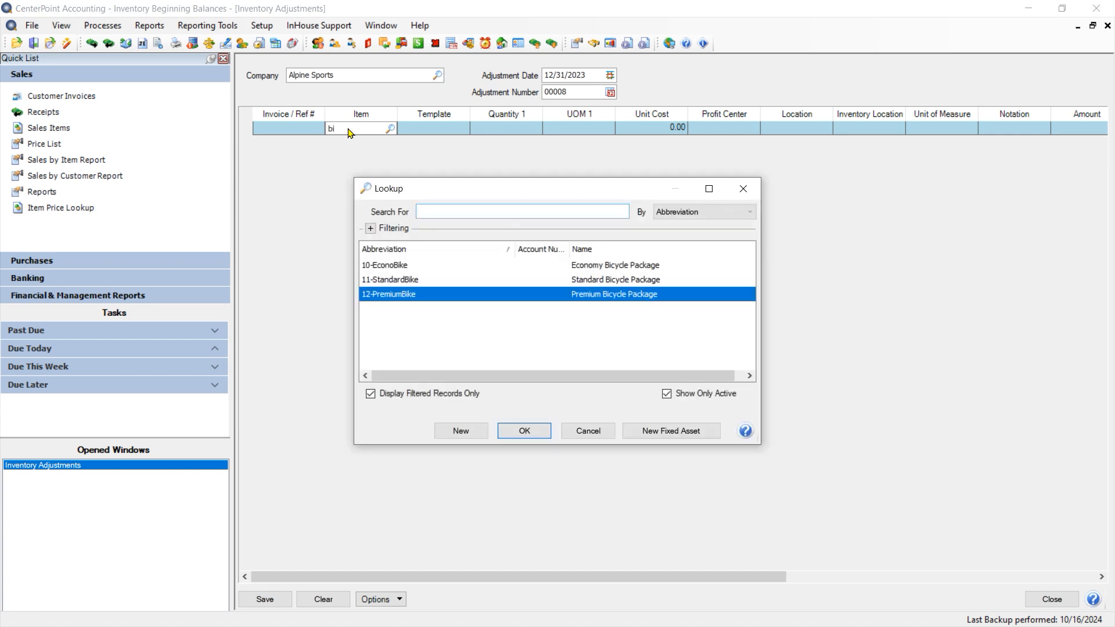
pyautogui.press('Up')
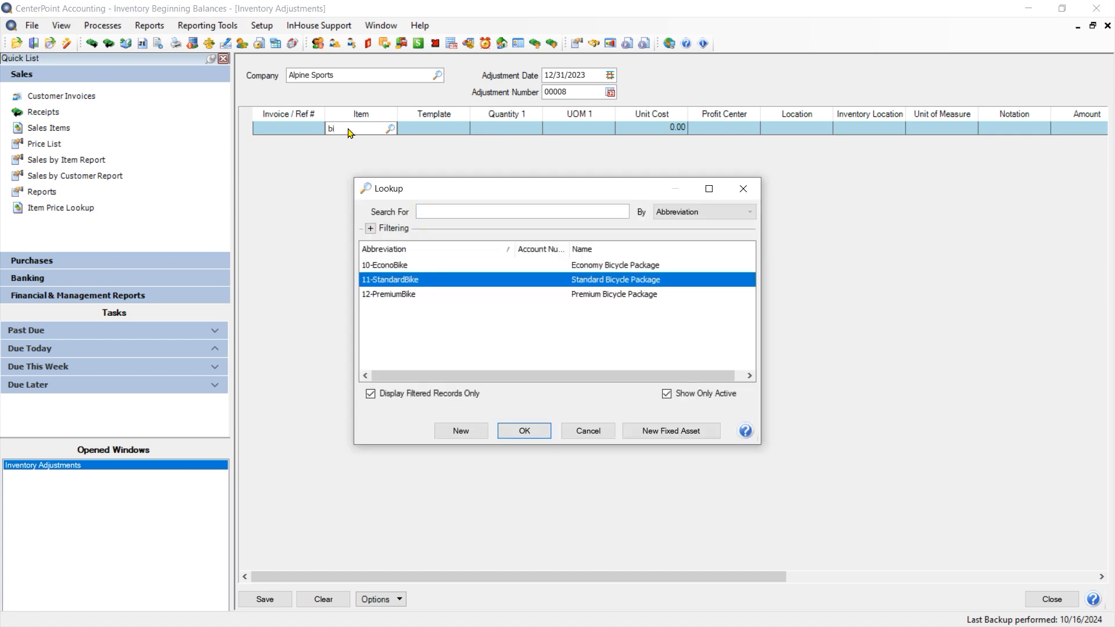
pyautogui.press('Return')
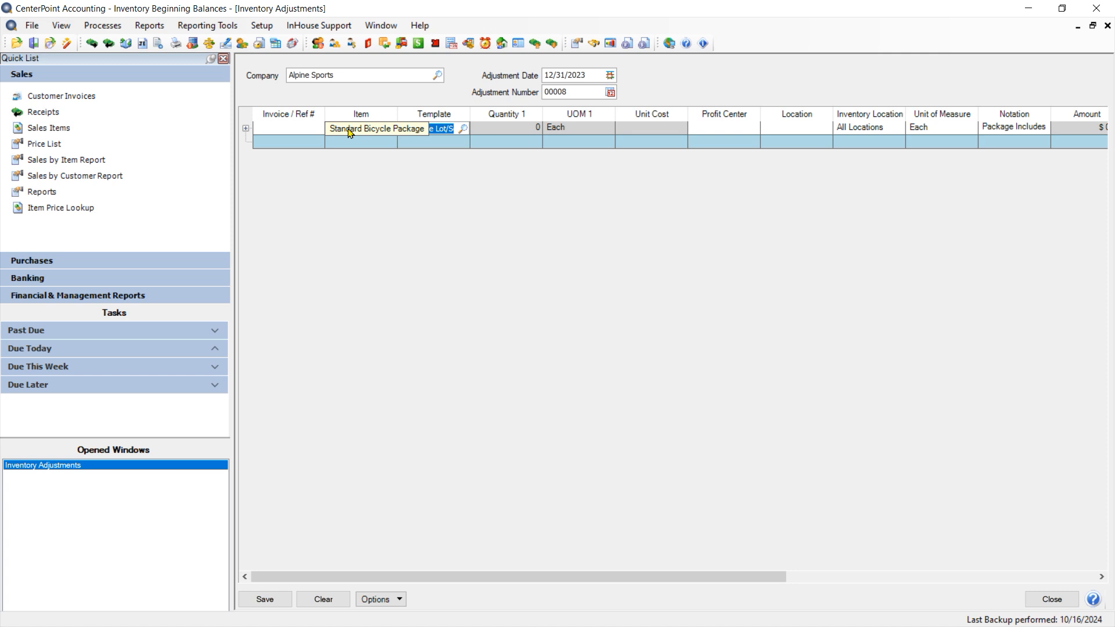
pyautogui.press('Tab')
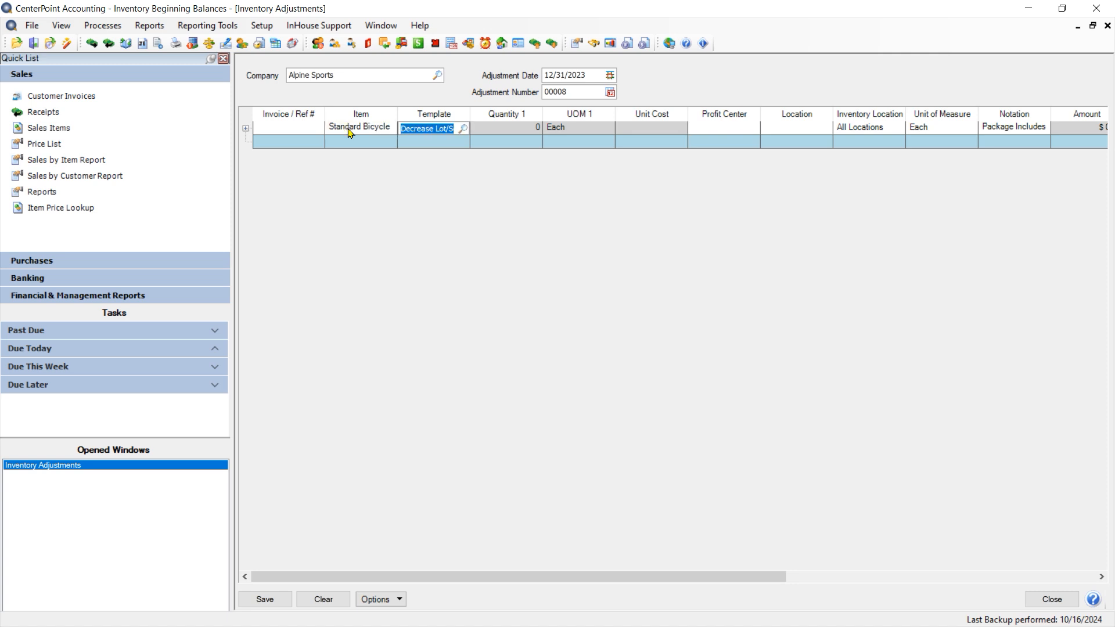
# Set the Standard Bicycle Package line to the increase lot/serial template and the Biking Equipment profit center.
pyautogui.write('in')
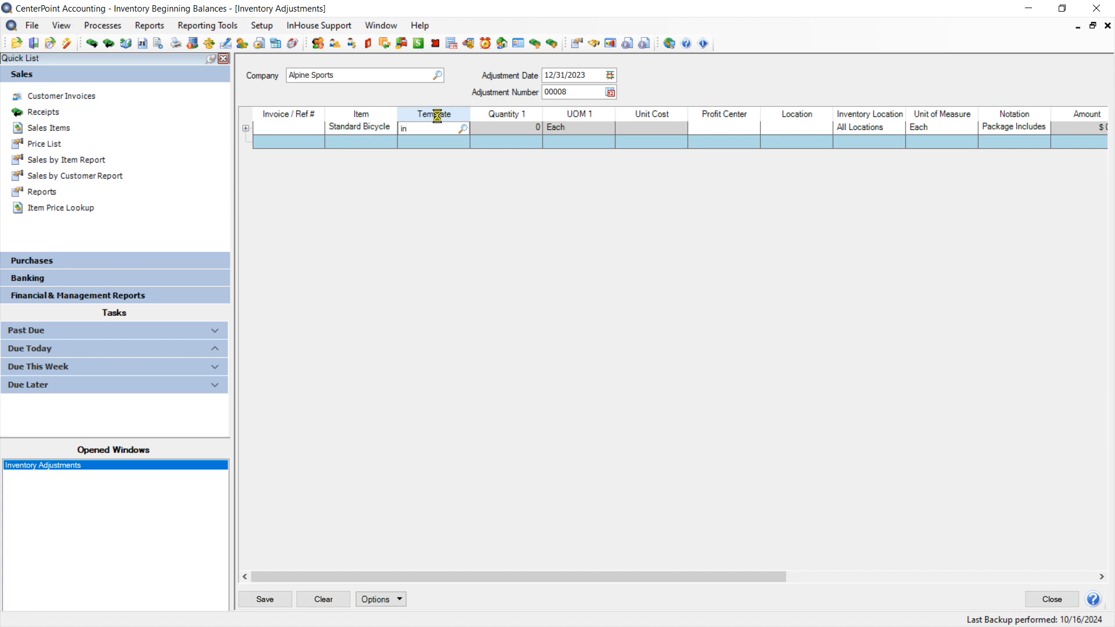
pyautogui.press('Tab')
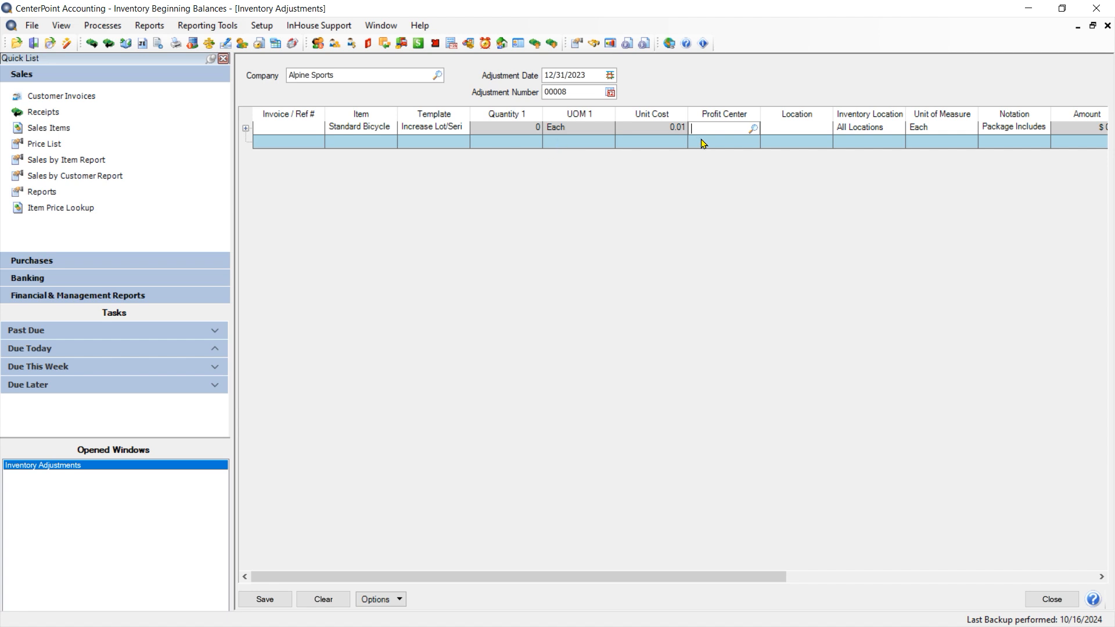
pyautogui.write('bi')
pyautogui.press('Tab')
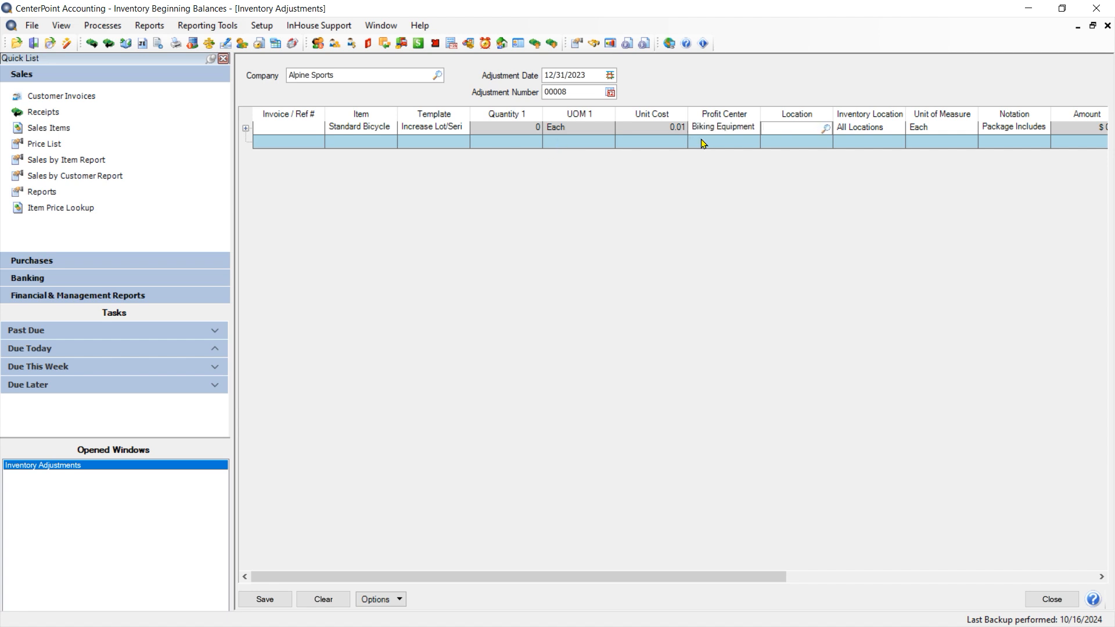
# Set the bicycle line's location to Colorado Store and its inventory location to CO Store.
pyautogui.write('co')
pyautogui.press('Tab')
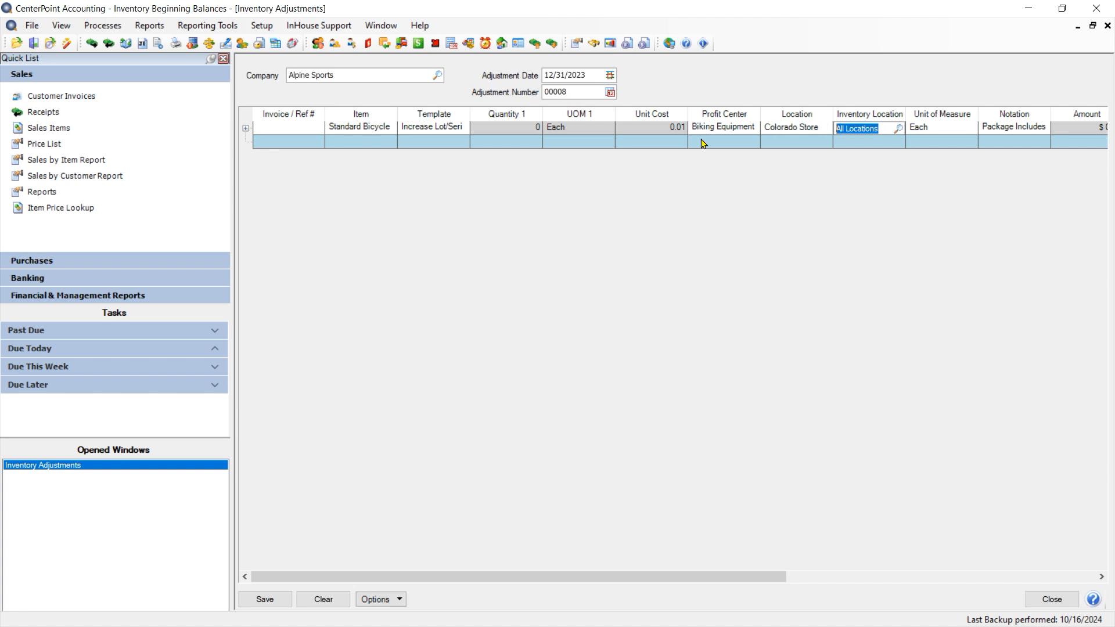
pyautogui.write('co')
pyautogui.press('Tab')
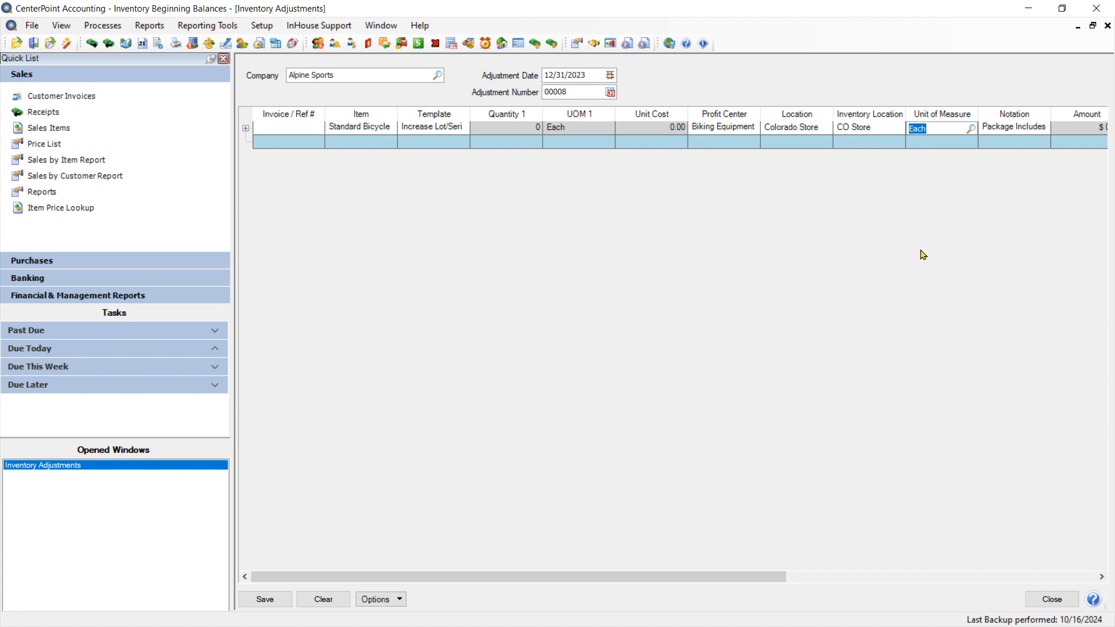
# Open the lot/serial details of the Standard Bicycle Package line and set their inventory location to CO Store.
pyautogui.moveTo(704, 577); pyautogui.dragTo(862, 578)
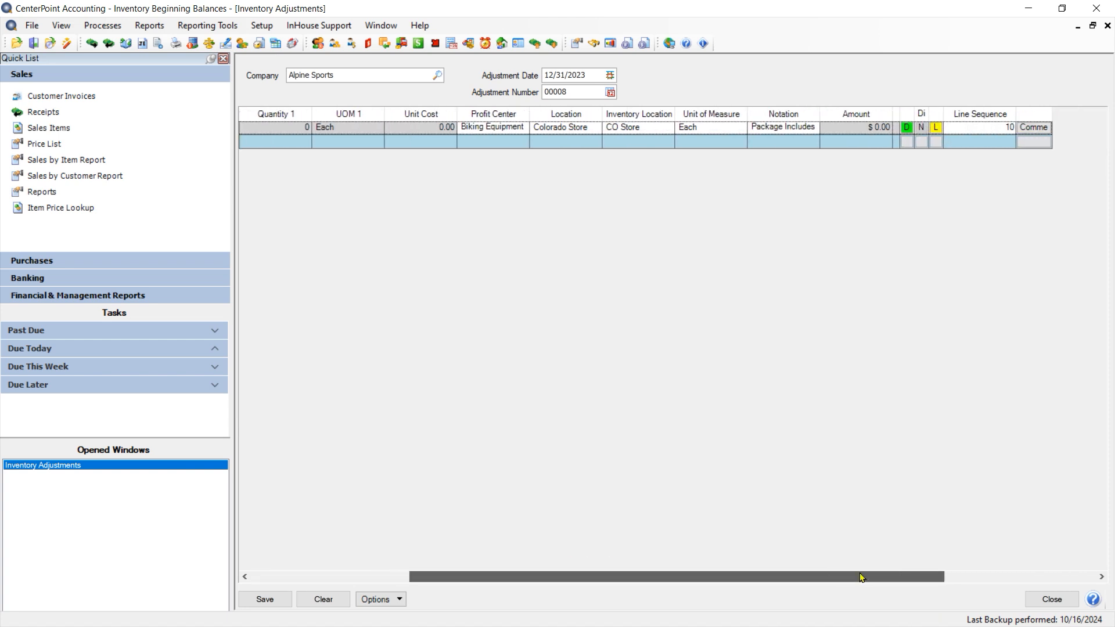
pyautogui.click(937, 129)
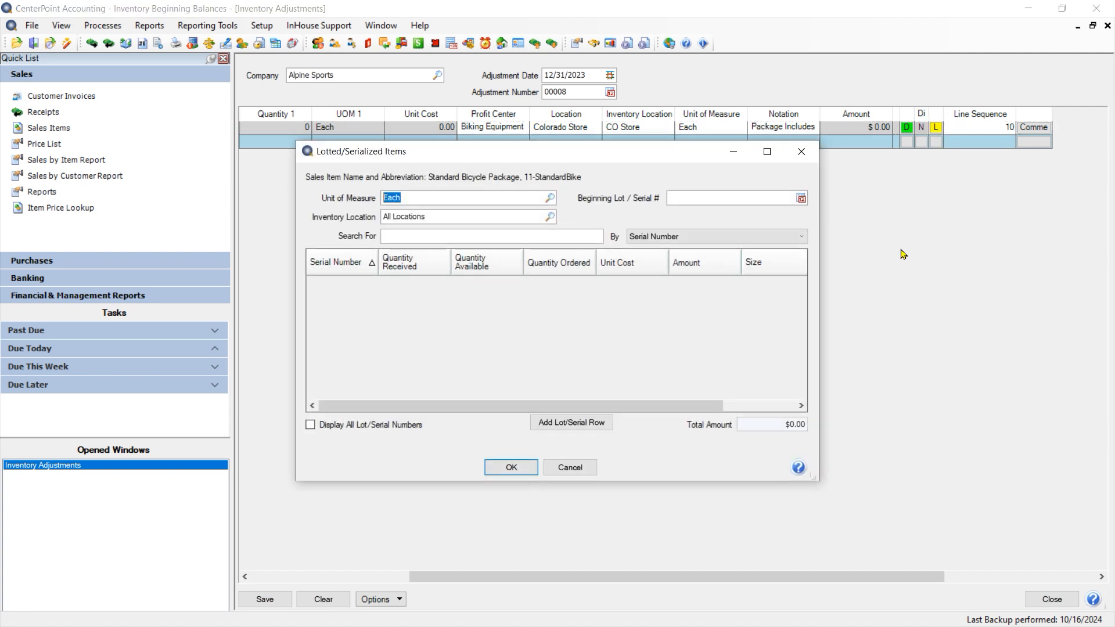
pyautogui.click(441, 217)
pyautogui.write('CO Store')
pyautogui.press('Tab')
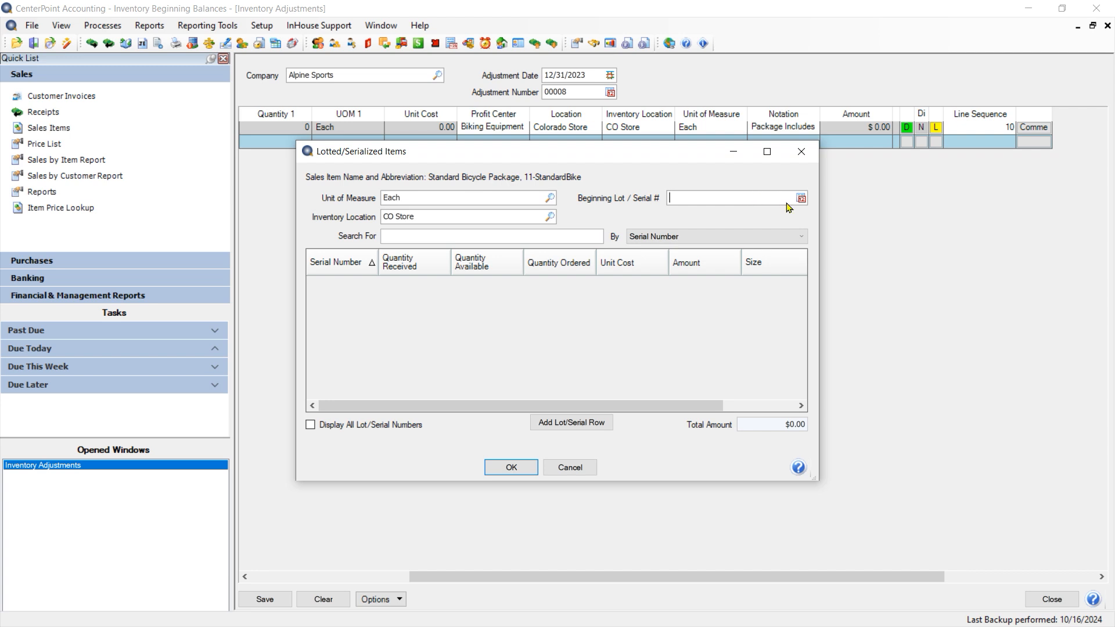
pyautogui.click(556, 424)
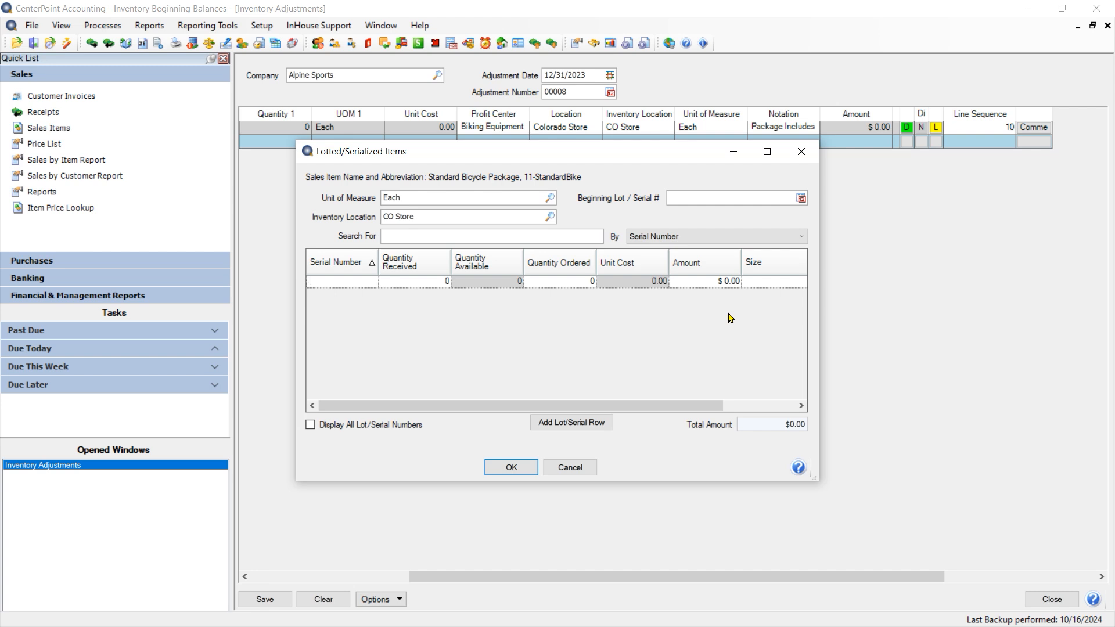
pyautogui.write('STD050123-1285')
pyautogui.press('Tab')
pyautogui.write('1')
pyautogui.press('Tab')
pyautogui.write('1')
pyautogui.press('Tab')
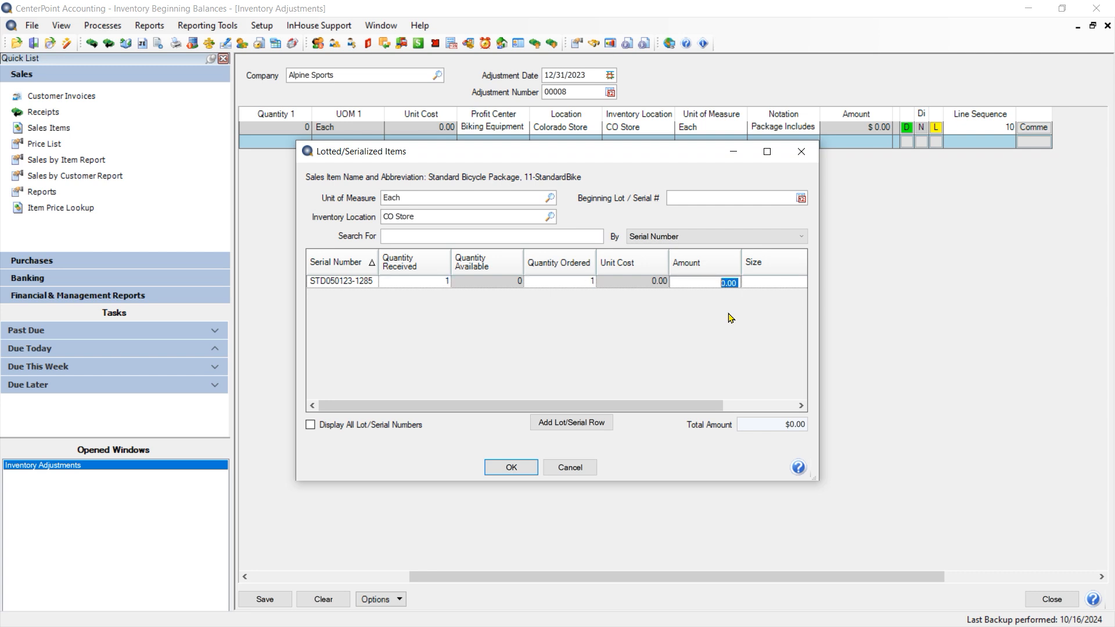
pyautogui.write('109')
pyautogui.press('BackSpace')
pyautogui.write('87')
pyautogui.press('Tab')
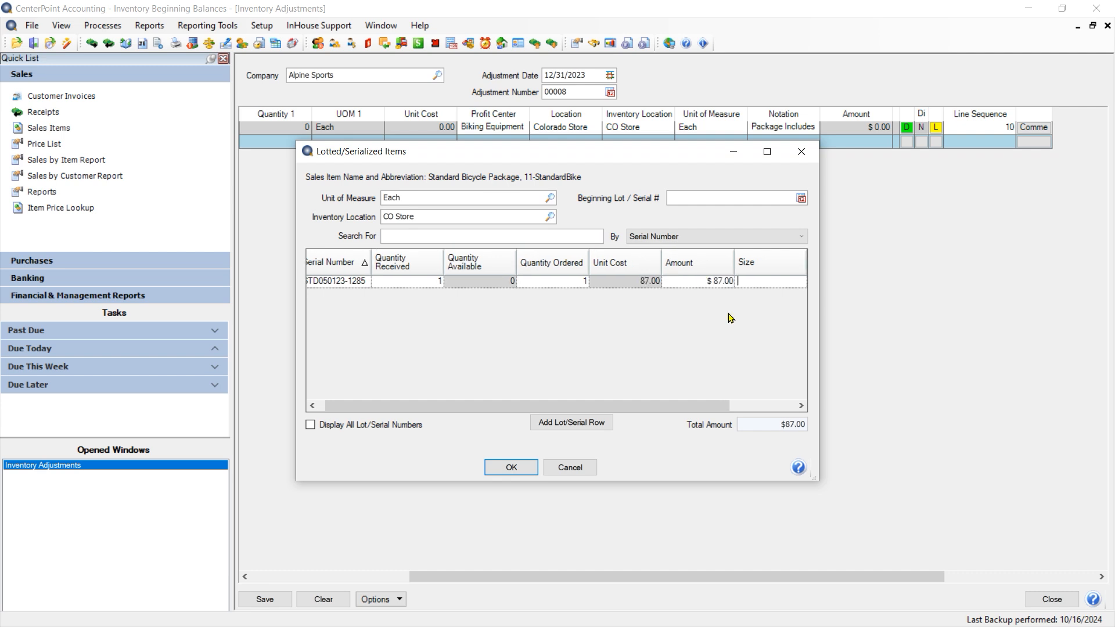
pyautogui.moveTo(689, 407); pyautogui.dragTo(753, 411)
pyautogui.click(690, 284)
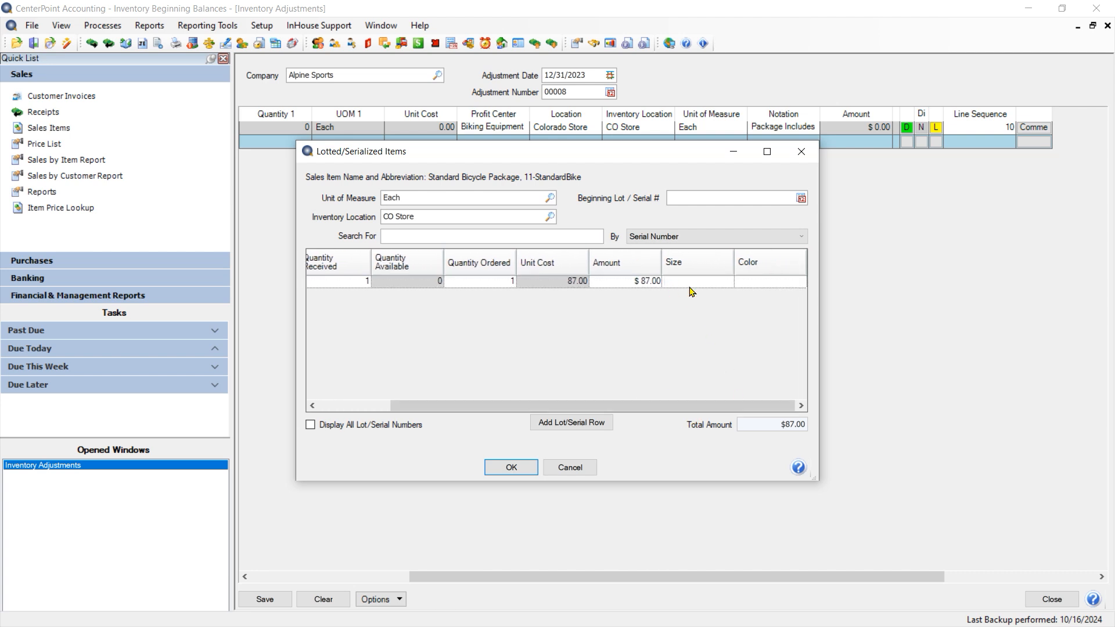
pyautogui.write('L')
pyautogui.press('Tab')
pyautogui.write('Black')
pyautogui.press('Tab')
pyautogui.click(588, 421)
pyautogui.write('ST')
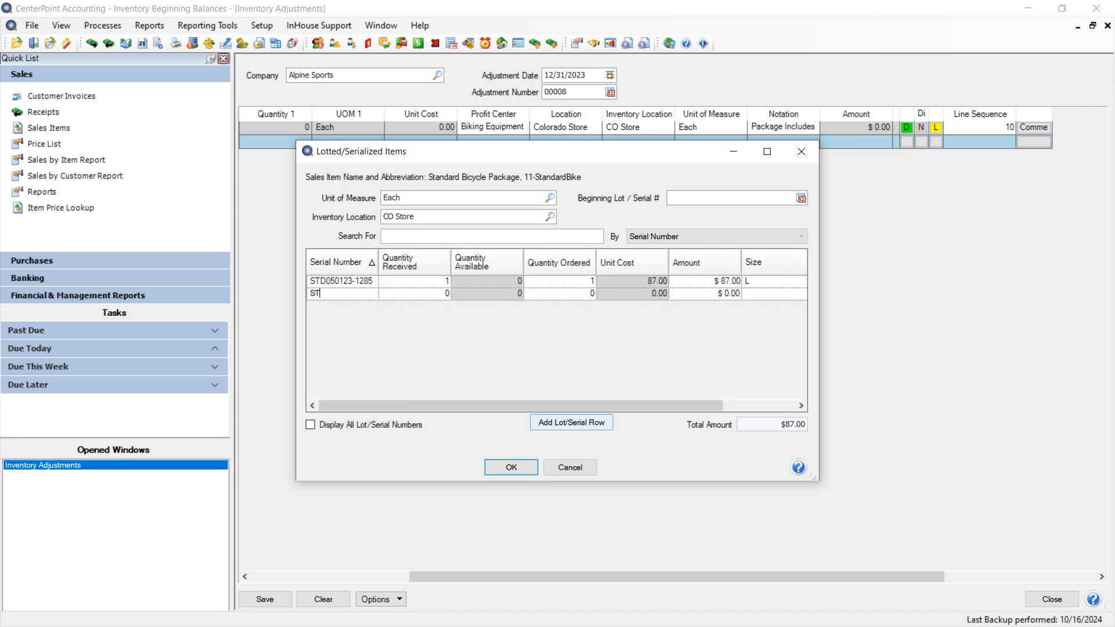
pyautogui.write('D050123-2658')
pyautogui.press('Tab')
pyautogui.write('1')
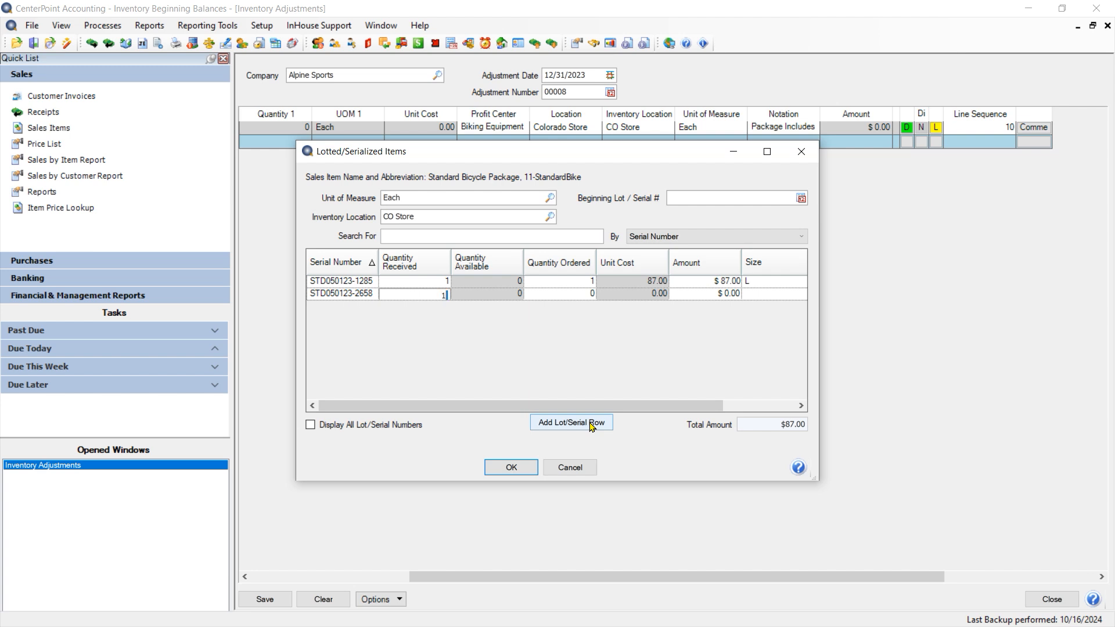
pyautogui.press('Tab')
pyautogui.write('1')
pyautogui.press('Tab')
pyautogui.write('87')
pyautogui.press('Tab')
pyautogui.write('M')
pyautogui.press('Tab')
pyautogui.write('Red')
pyautogui.press('Tab')
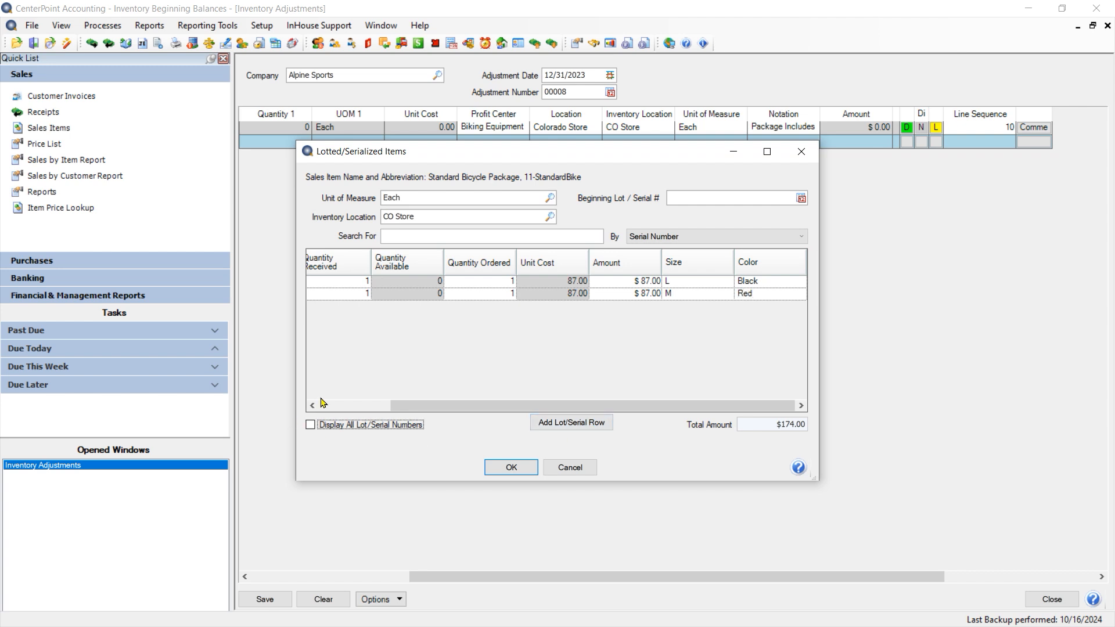
pyautogui.click(510, 467)
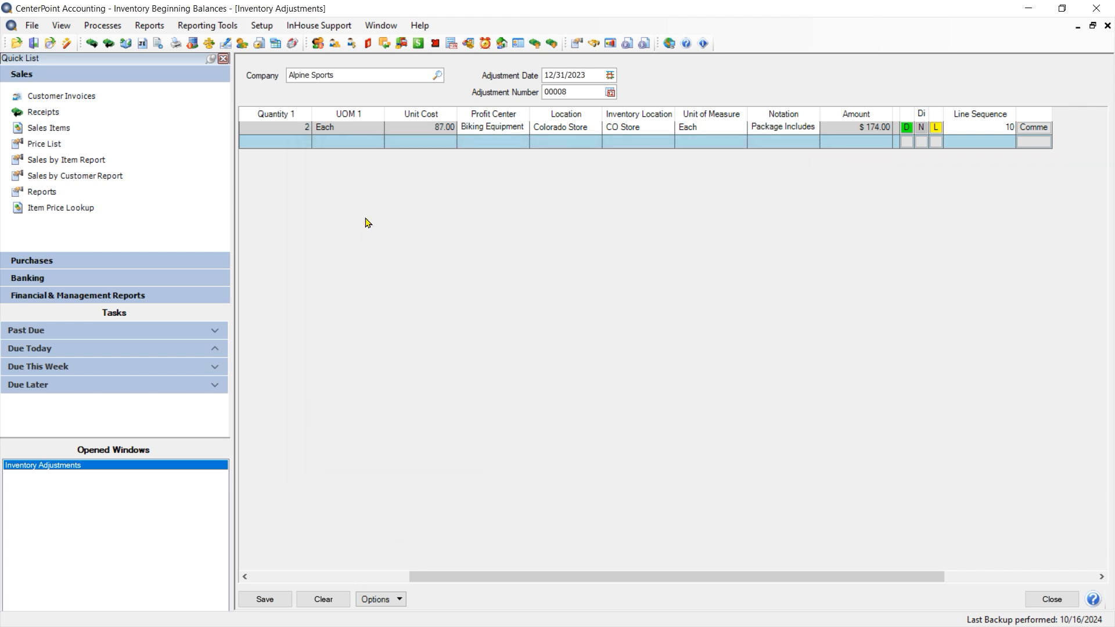
# Save the inventory adjustment for the serialized Standard Bicycle item and close the adjustments screen.
pyautogui.click(476, 579)
pyautogui.moveTo(477, 579); pyautogui.dragTo(375, 579)
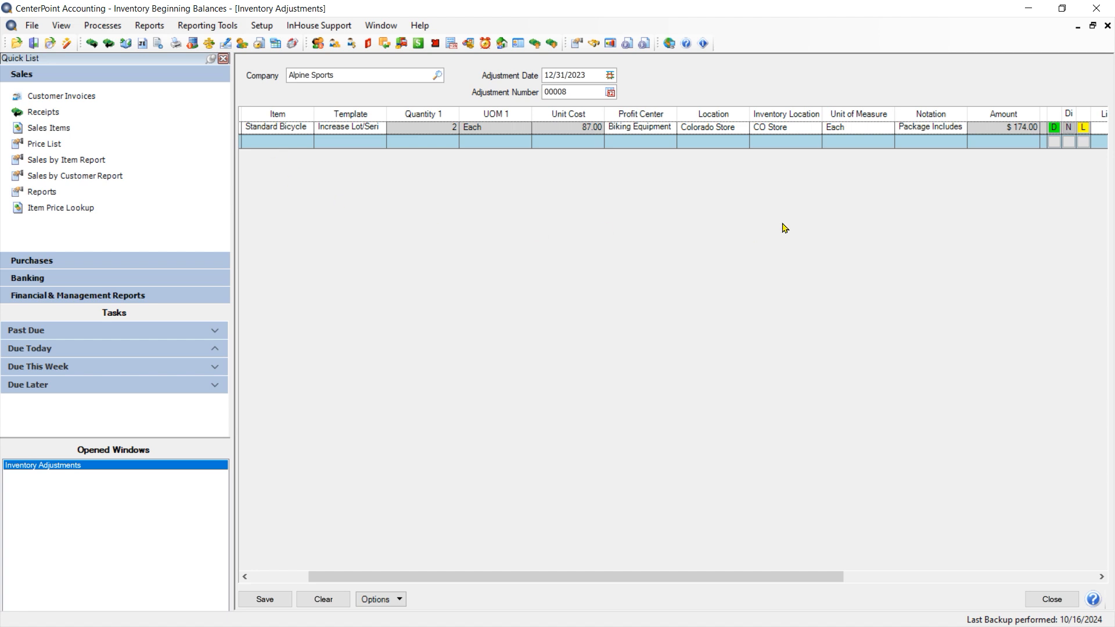
pyautogui.click(263, 604)
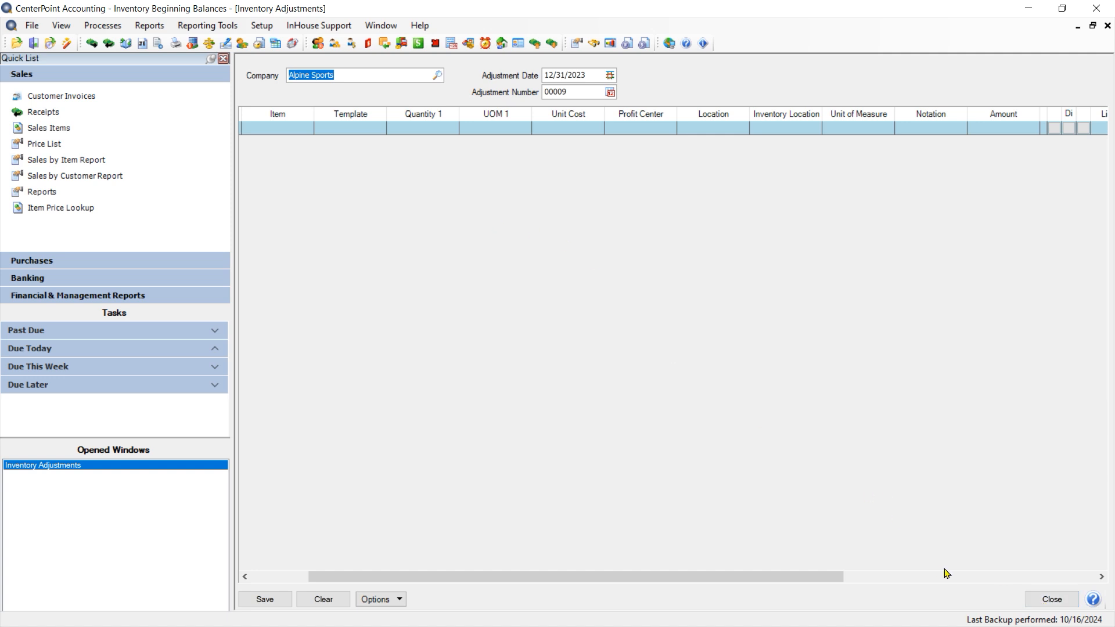
pyautogui.click(1050, 600)
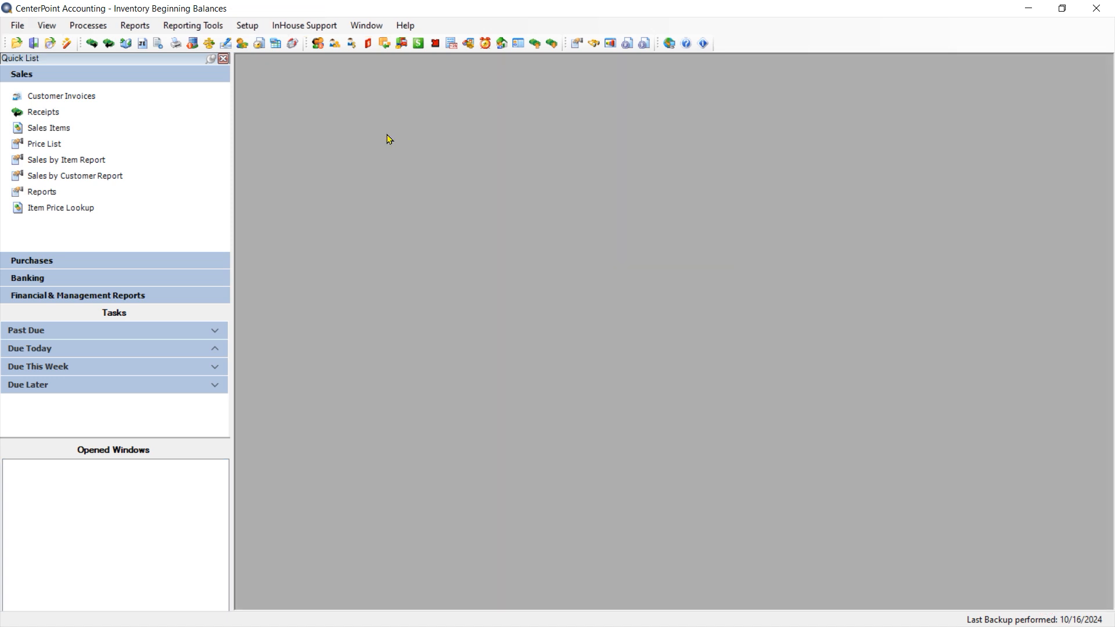
# Preview the Lotted-Serialized Item Stock Status by Location report from the Inventory transaction reports, keeping its default criteria.
pyautogui.click(131, 26)
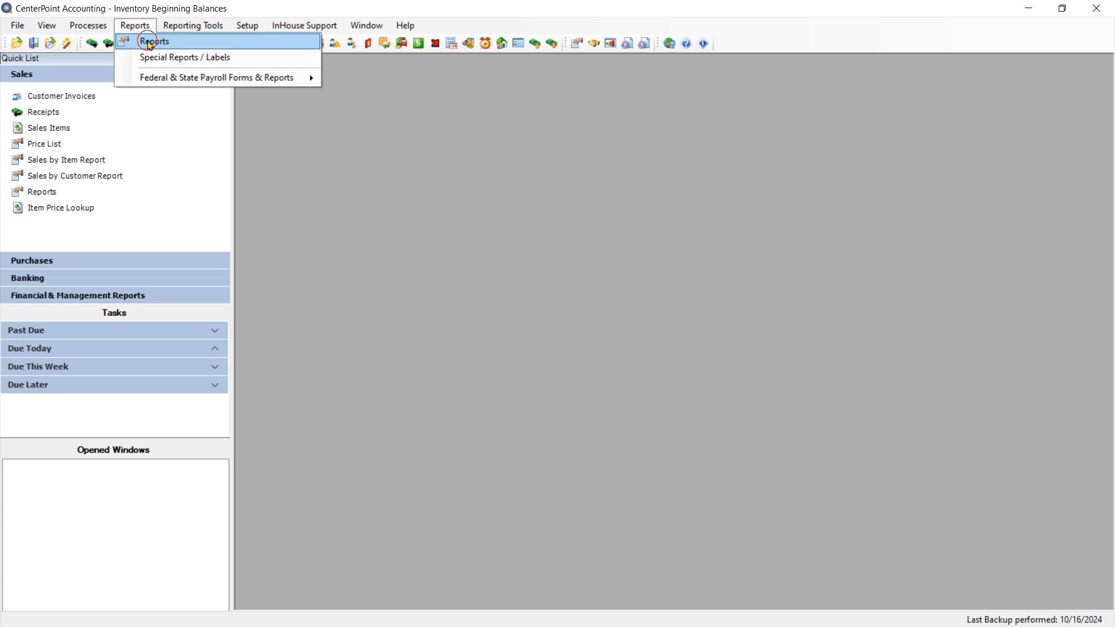
pyautogui.click(147, 41)
pyautogui.click(257, 67)
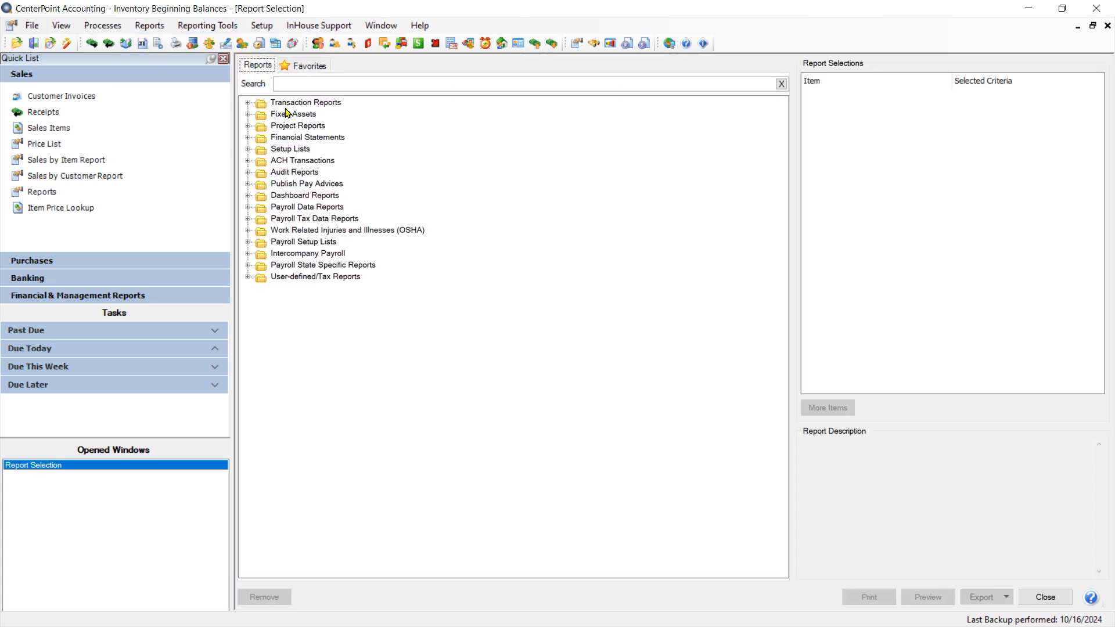
pyautogui.click(248, 104)
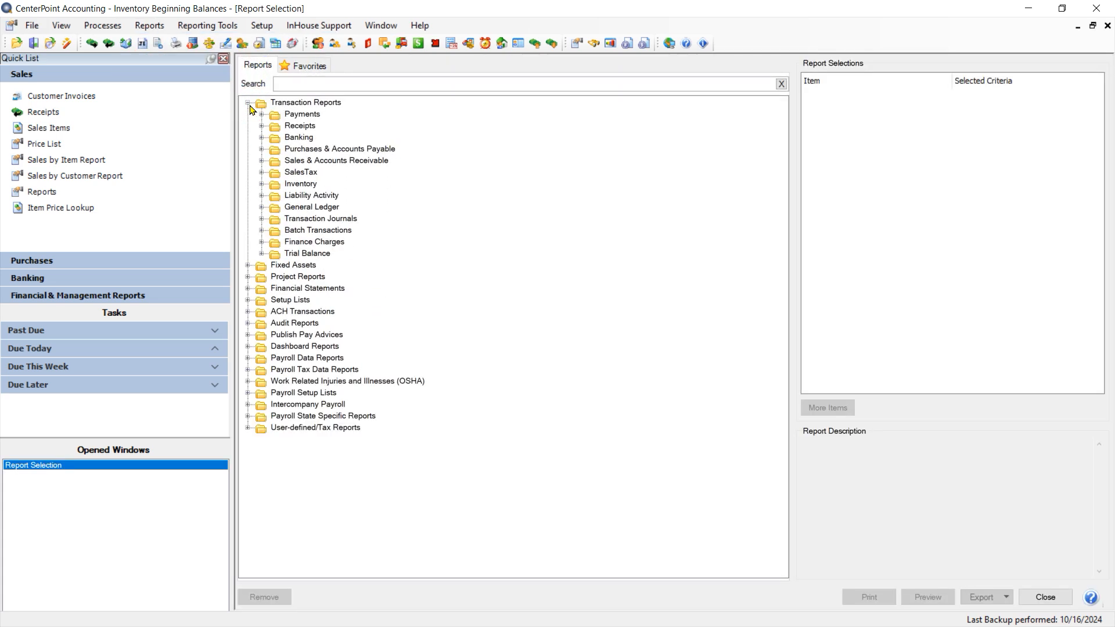
pyautogui.click(261, 183)
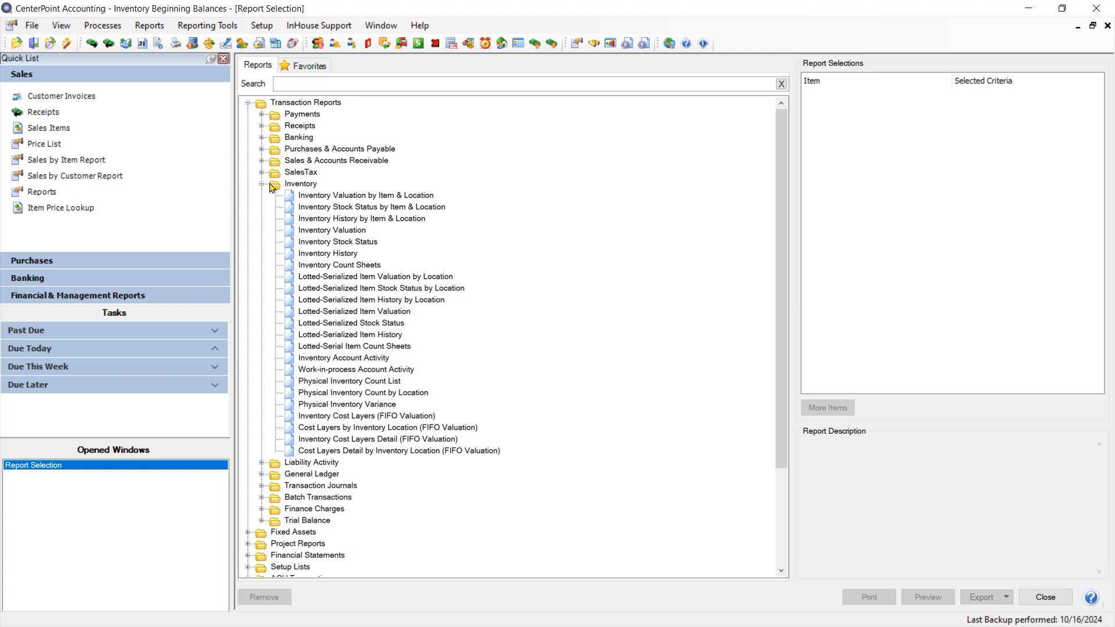
pyautogui.click(347, 289)
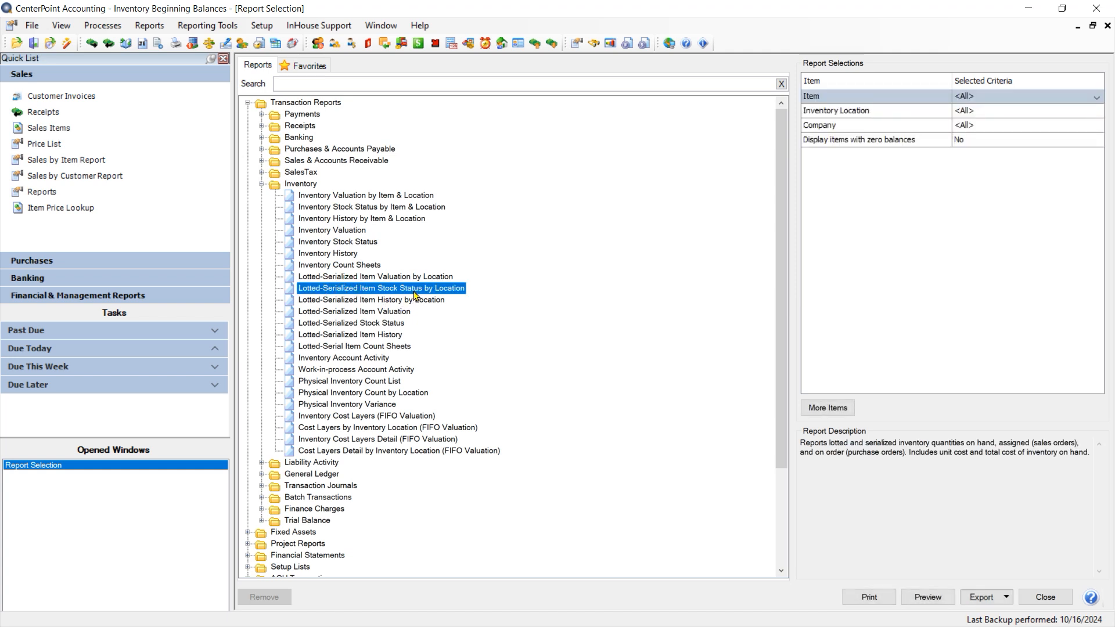
pyautogui.click(923, 598)
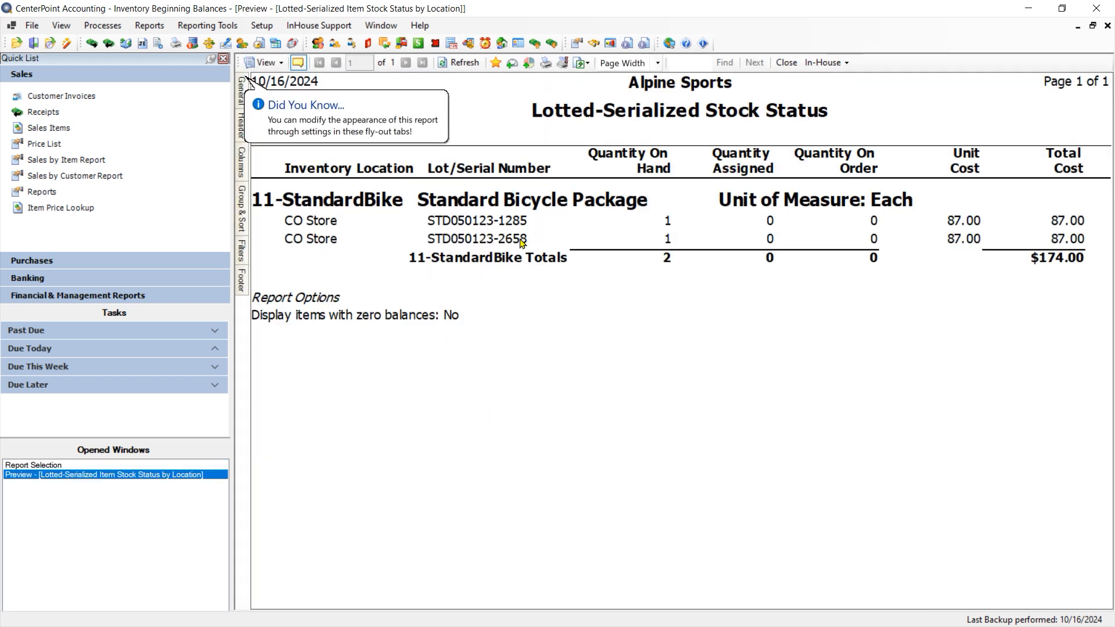